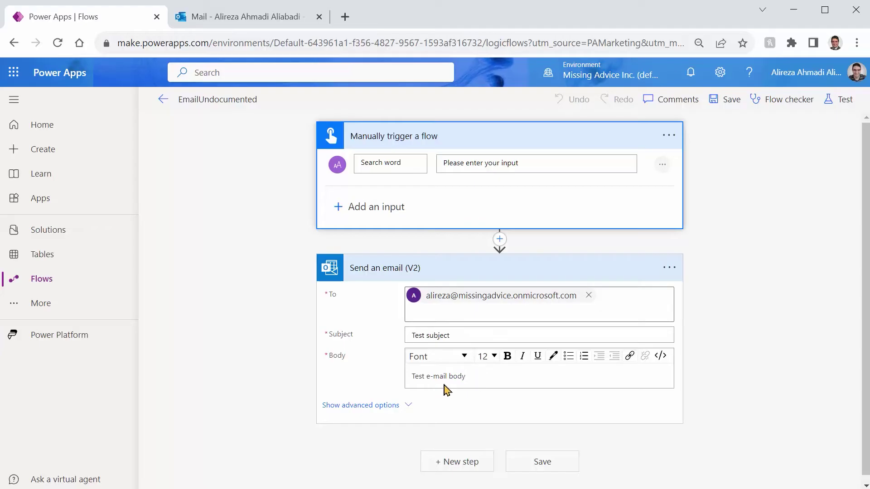
- Open the Test pane for the EmailUndocumented flow
left_click(841, 103)
- Save and run a manual test with search word 'test', then switch to the mailbox
left_click(680, 132)
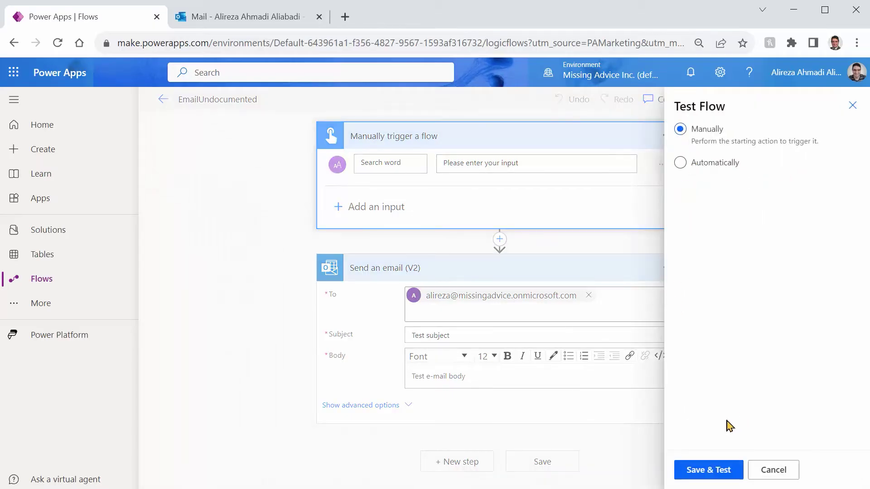
left_click(718, 472)
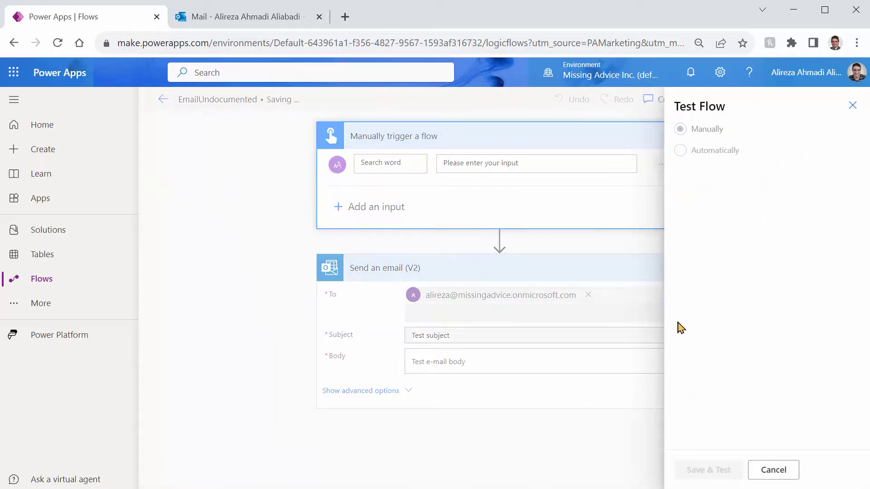
left_click(695, 469)
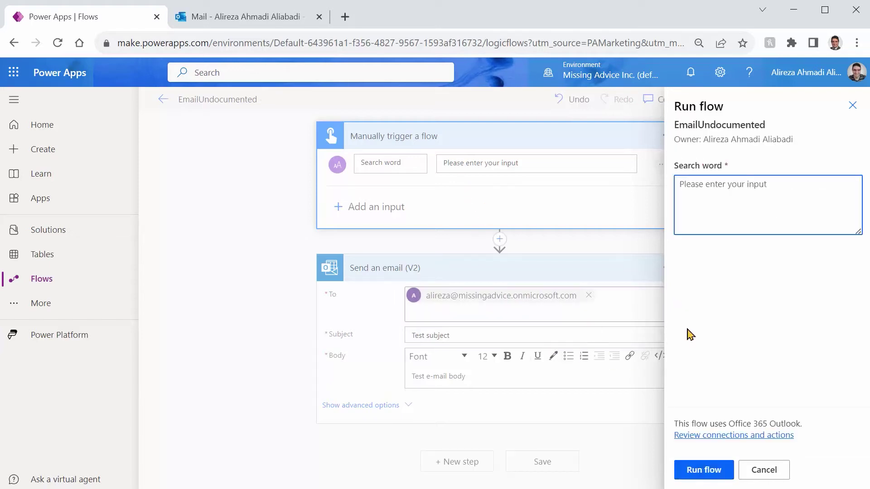
type("test")
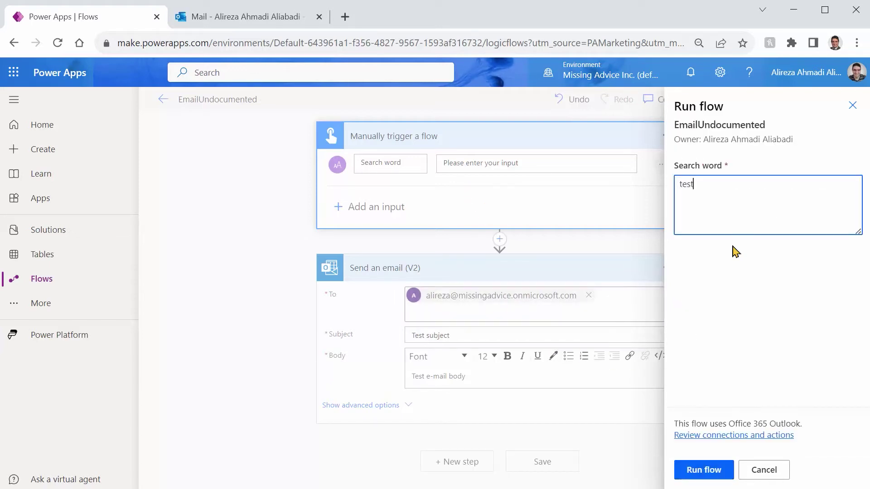
left_click(709, 470)
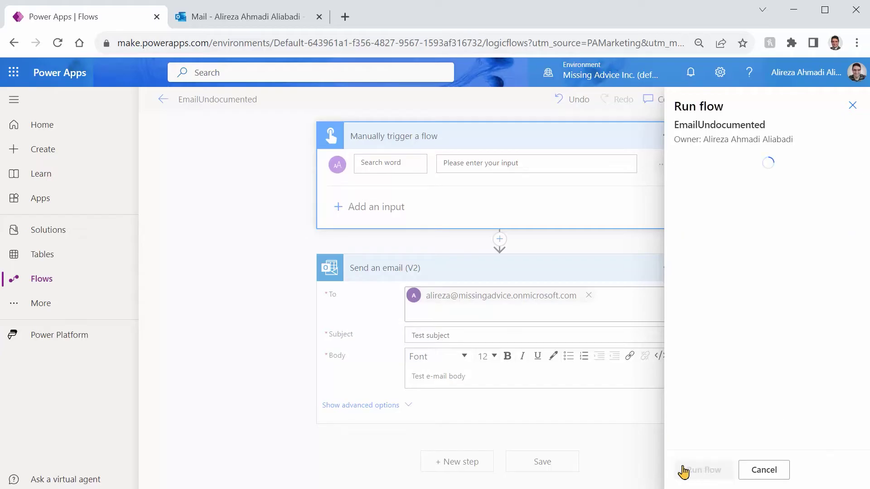
left_click(685, 469)
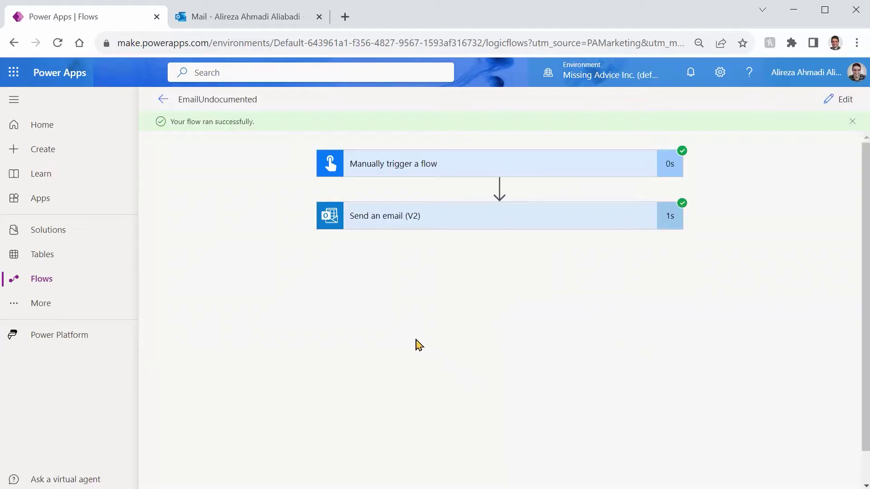
key("ctrl+Tab")
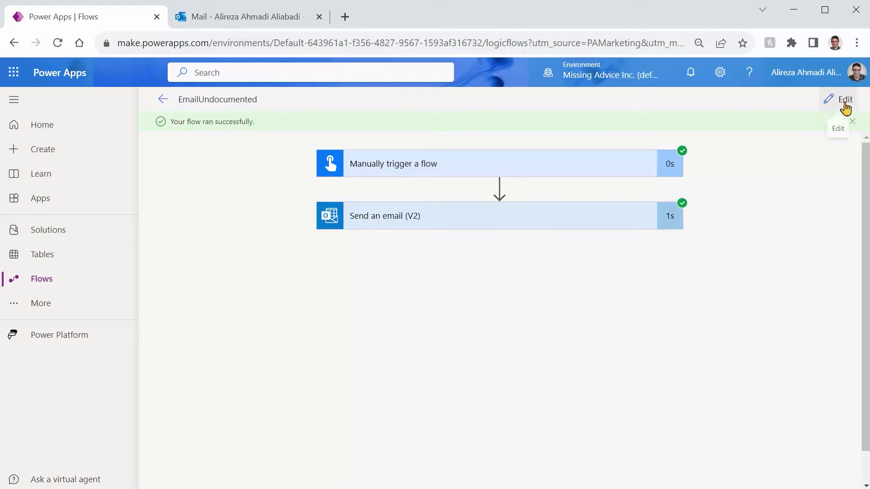
- Reopen the EmailUndocumented flow in the editor
left_click(845, 108)
left_click(501, 380)
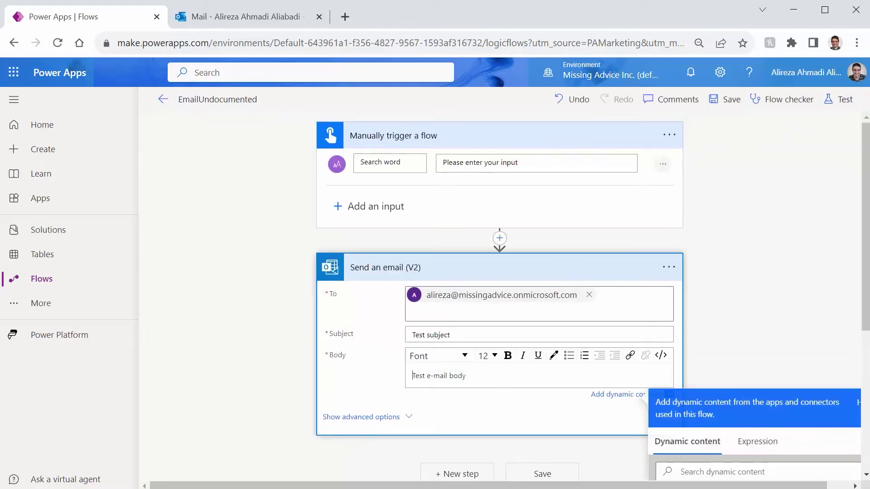
key("ctrl+a")
key("BackSpace")
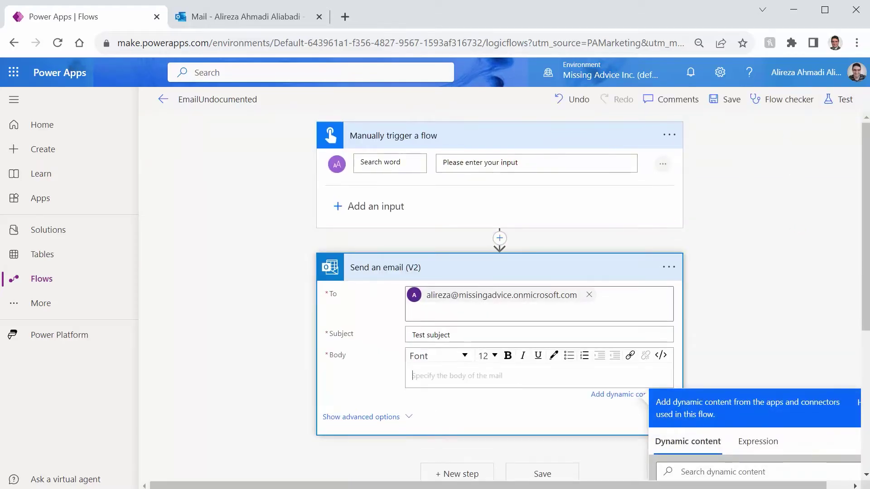
type("https://google.com")
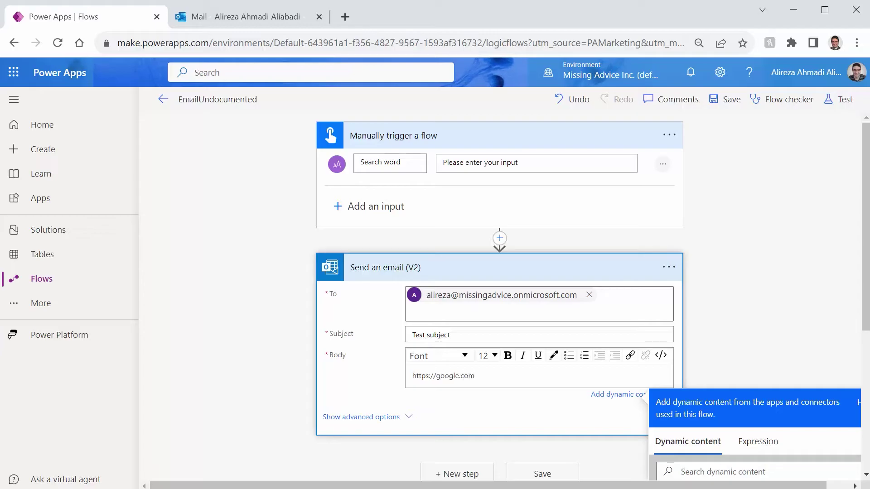
type("/search?q=")
scroll(740, 327, "down", 4)
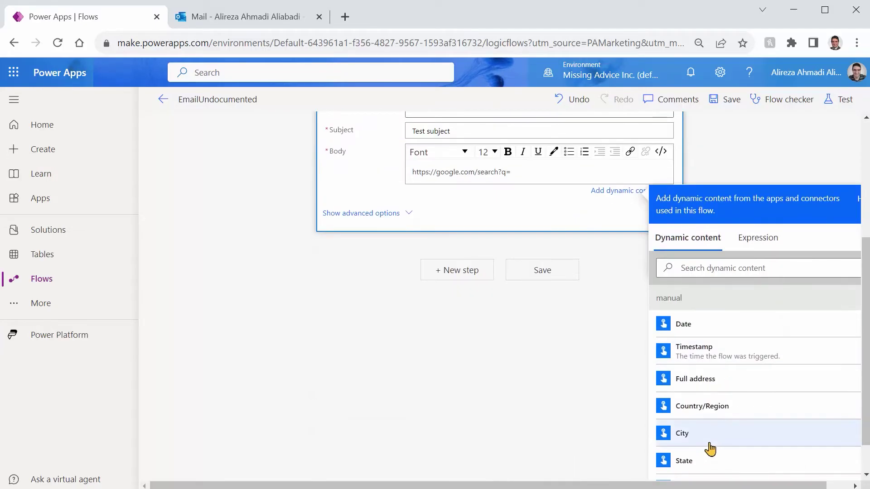
left_click(714, 267)
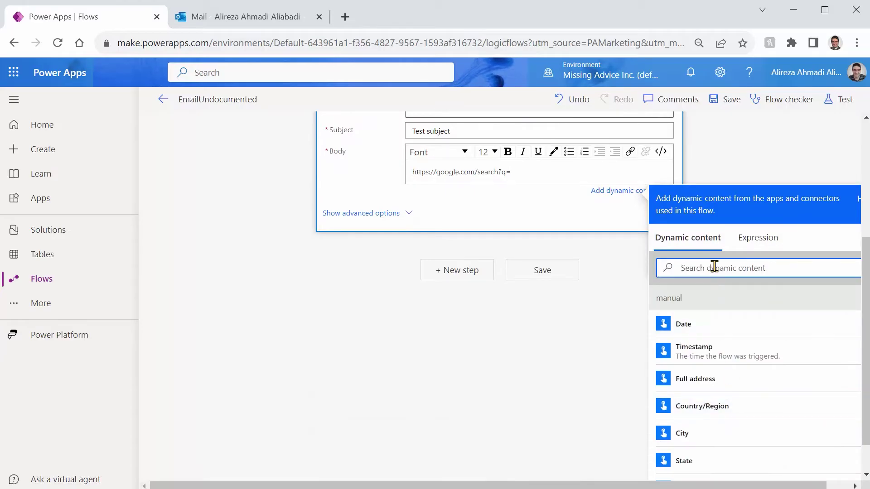
type("sear")
left_click(716, 327)
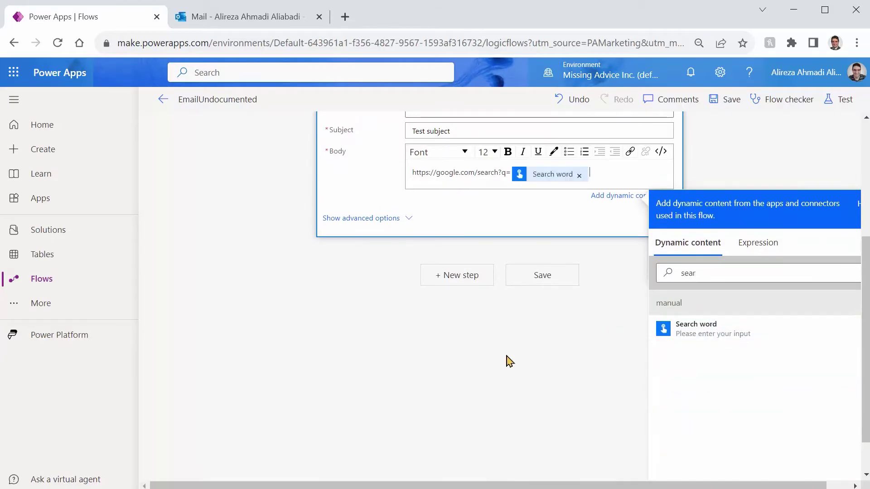
left_click(528, 368)
- Save the flow, test-run it with search word 'donkey', and switch to the mailbox
left_click(537, 466)
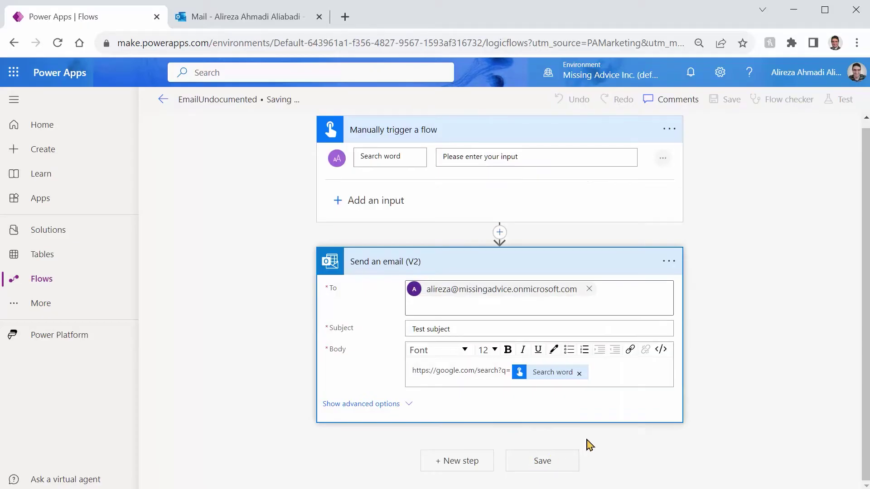
left_click(841, 99)
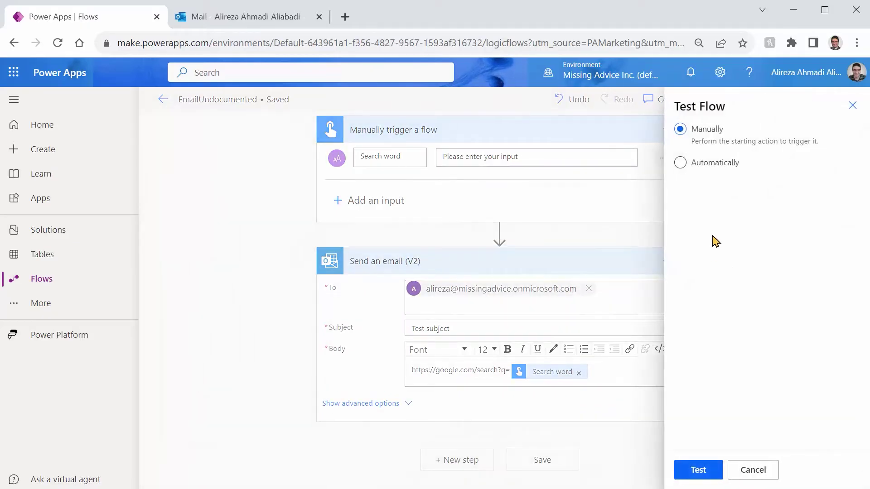
left_click(697, 469)
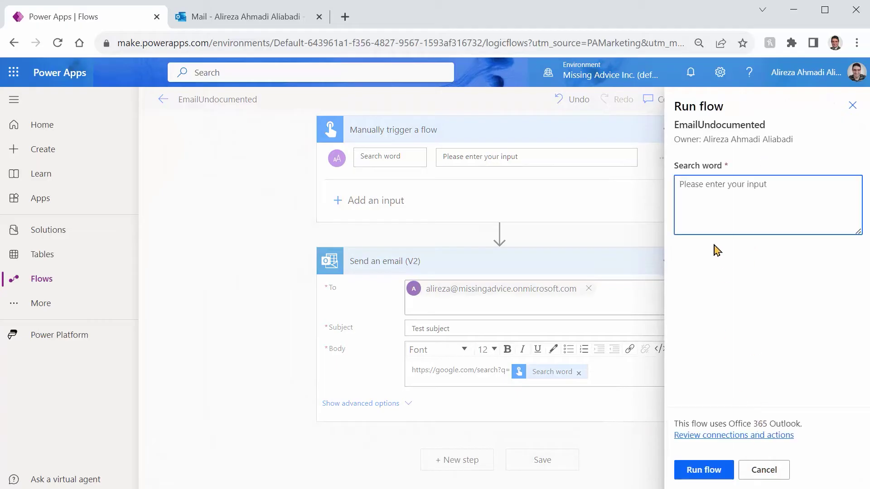
type("donkey")
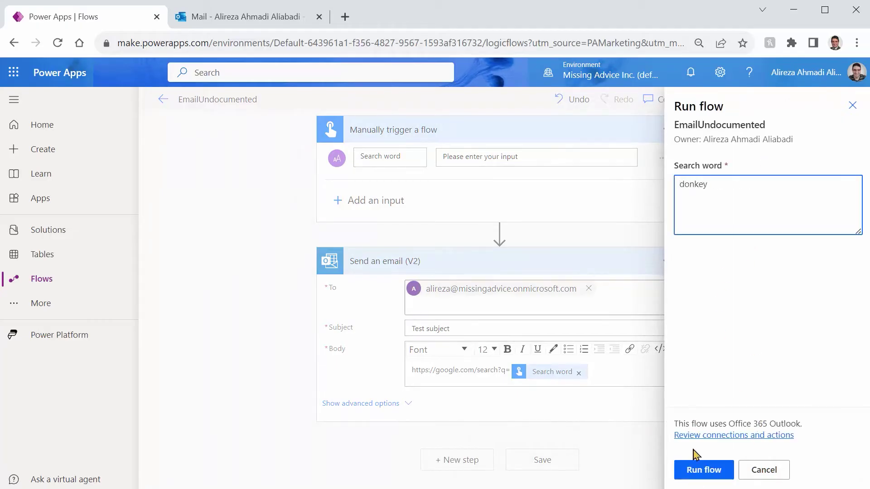
left_click(700, 469)
left_click(698, 469)
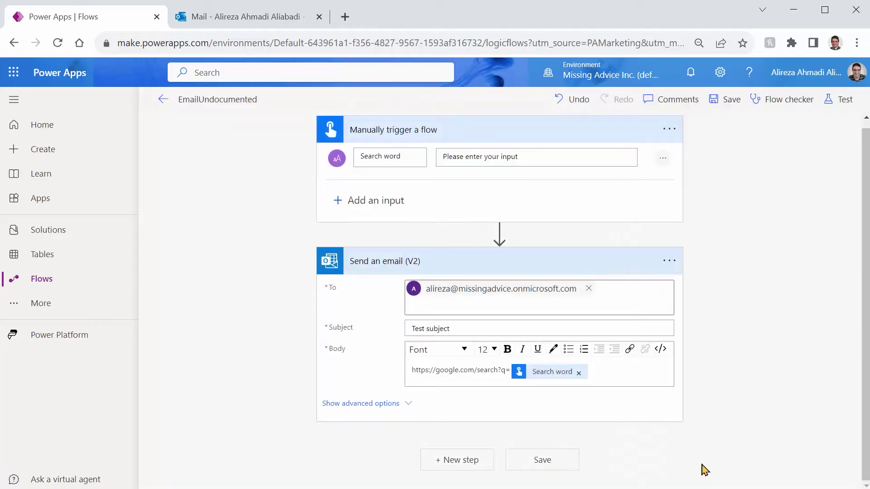
key("ctrl+Tab")
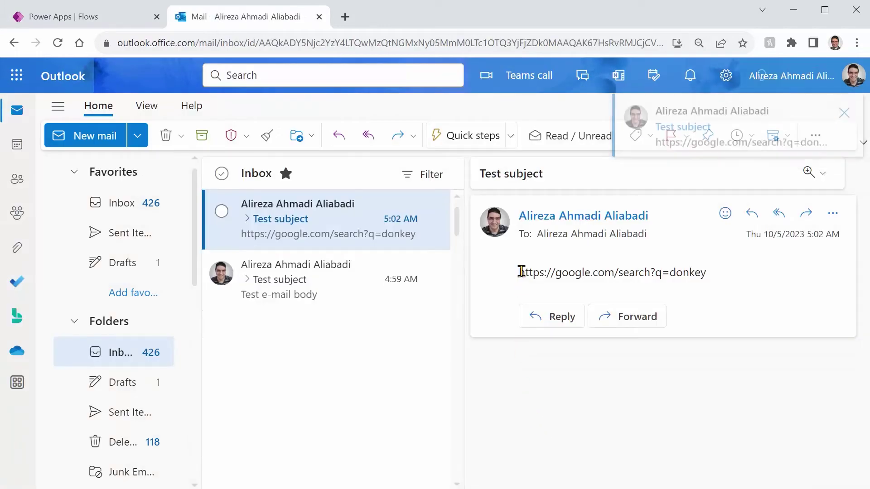
- Paste the emailed search link into a new tab to load Google results for donkey, then return
left_click_drag(519, 272, 709, 286)
key("ctrl+c")
key("ctrl+t")
key("ctrl+v")
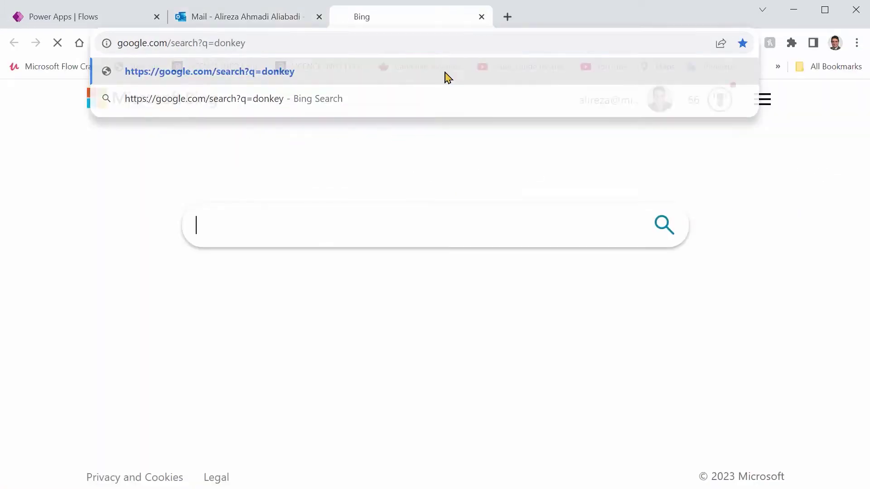
key("Return")
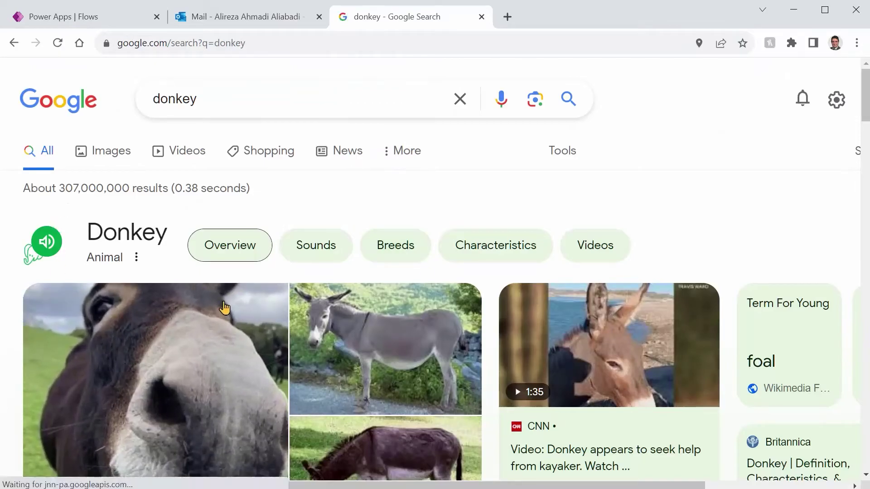
left_click(245, 17)
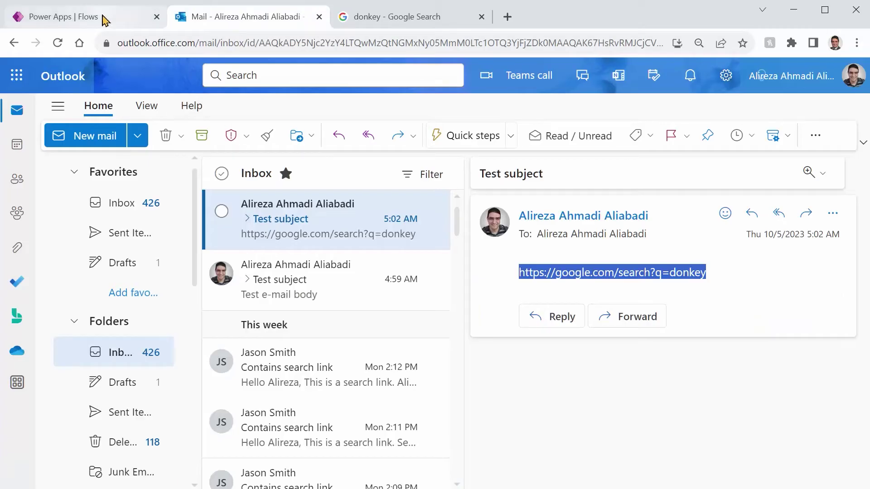
left_click(104, 18)
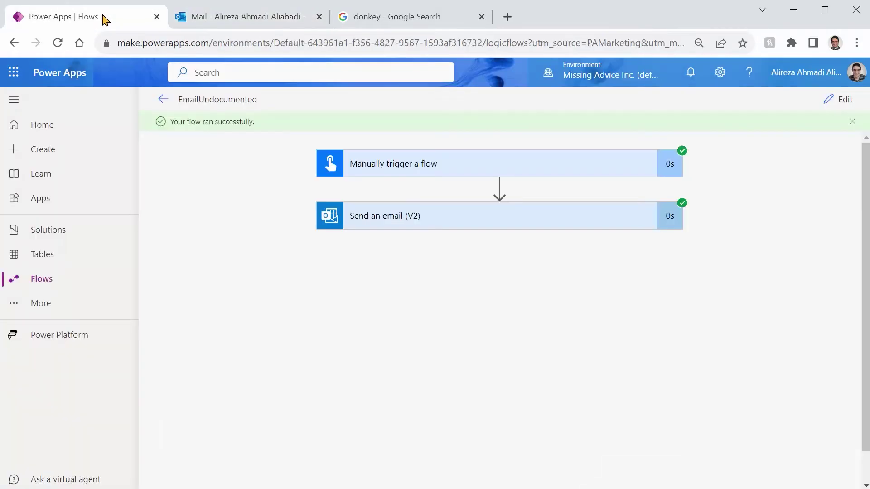
- Reopen the flow for editing and delete the word 'Test' from the email subject
left_click(843, 102)
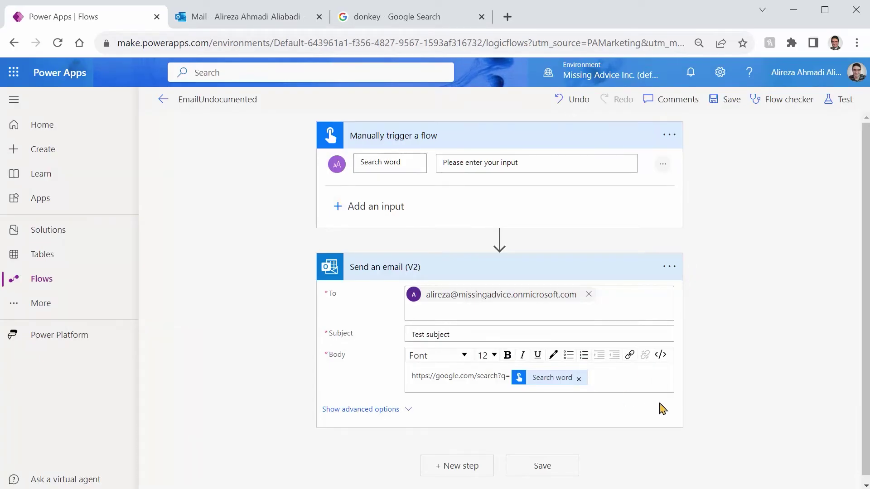
left_click(668, 386)
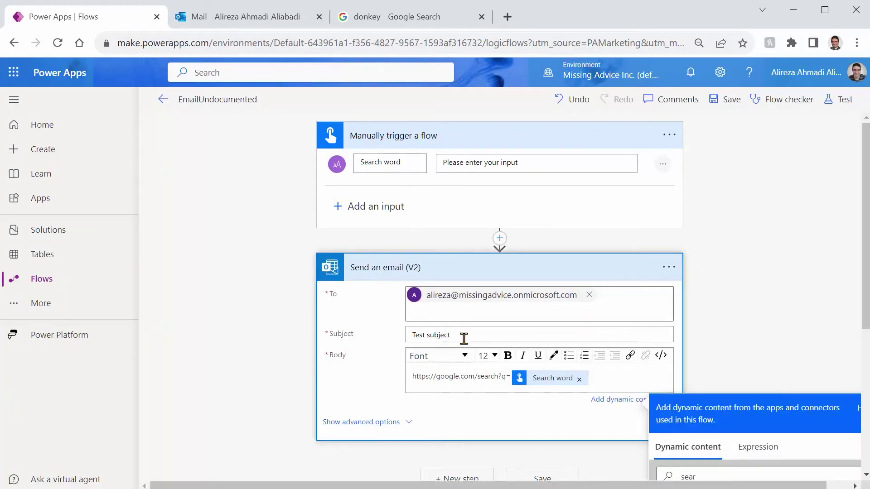
left_click(464, 338)
key("ctrl+shift+Left")
key("Home")
key("ctrl+shift+Right")
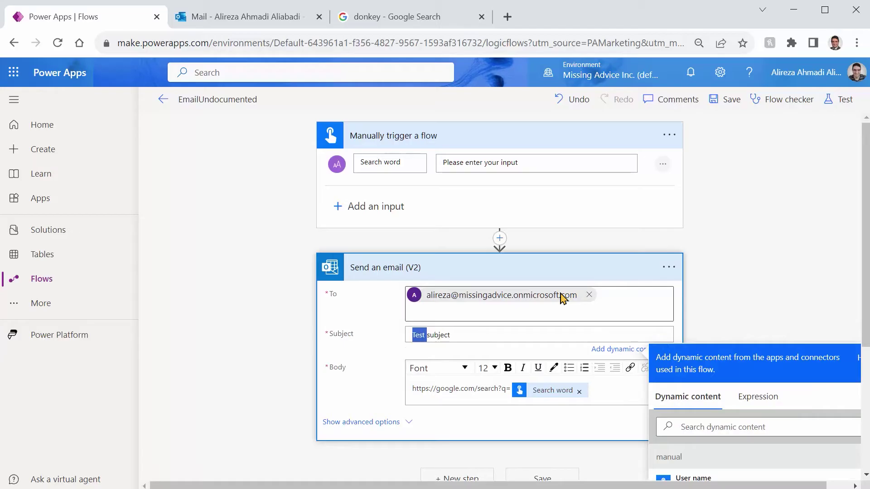
key("Delete")
key("ctrl+shift+Right")
- Type 'Search link for' in the subject and append the Search word token
type("Search link for")
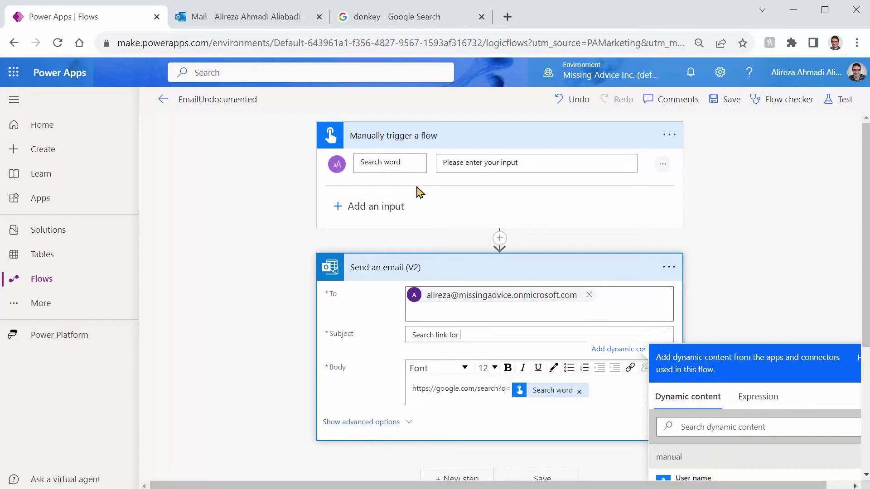
scroll(759, 311, "down", 4)
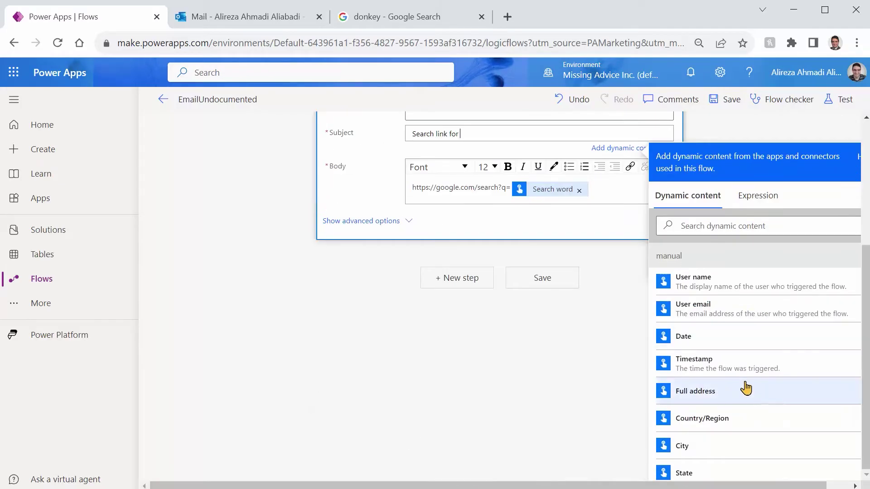
left_click(712, 227)
type("sear")
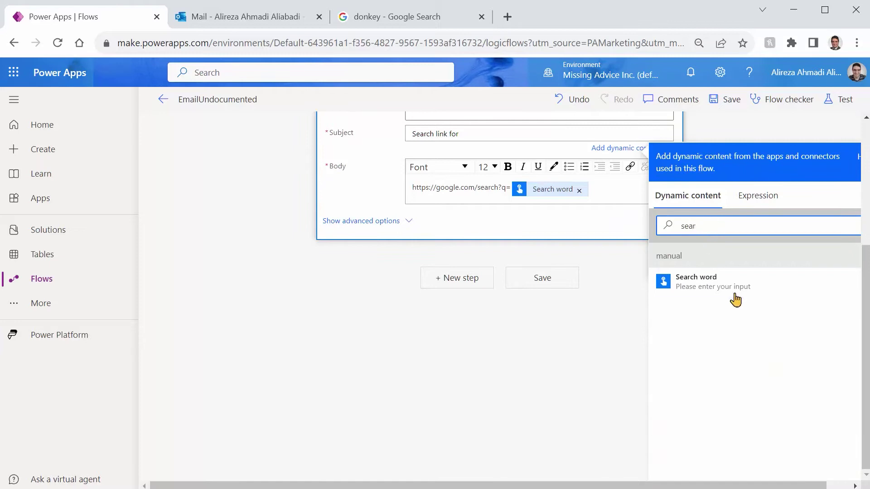
left_click(734, 294)
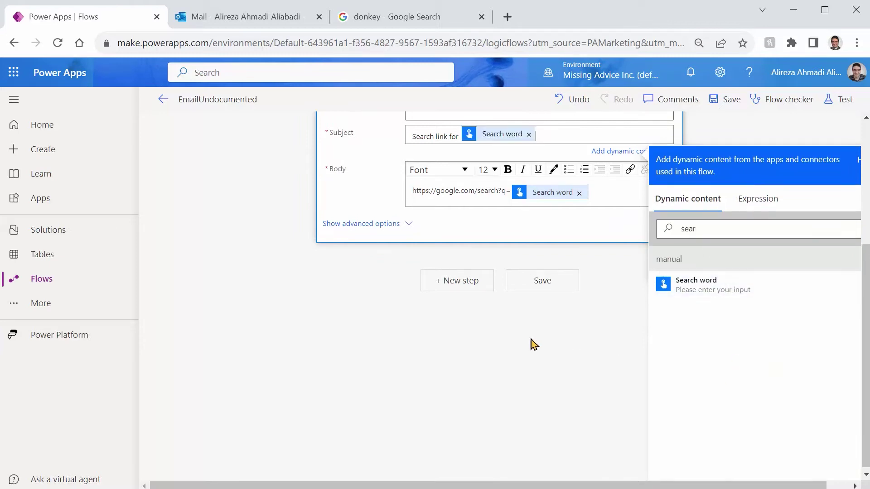
scroll(502, 385, "up", 3)
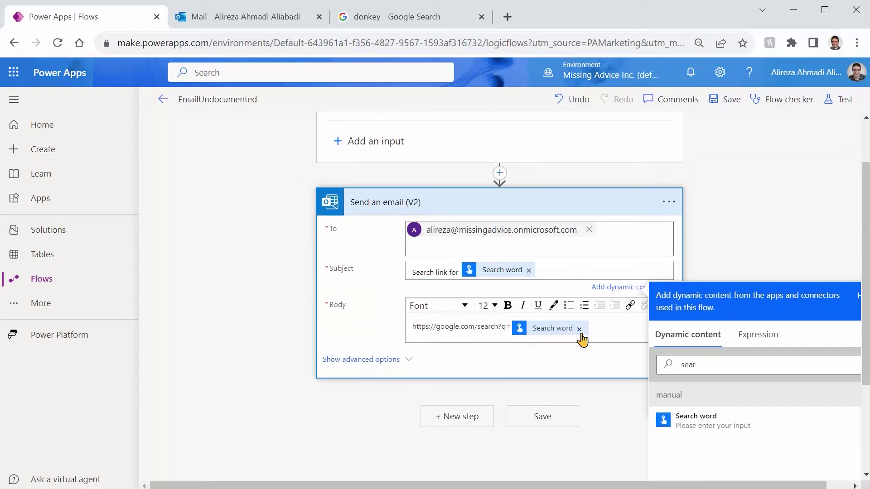
- Add a 'Dear sir,' greeting and a keyword sentence above the URL in the body
left_click(595, 327)
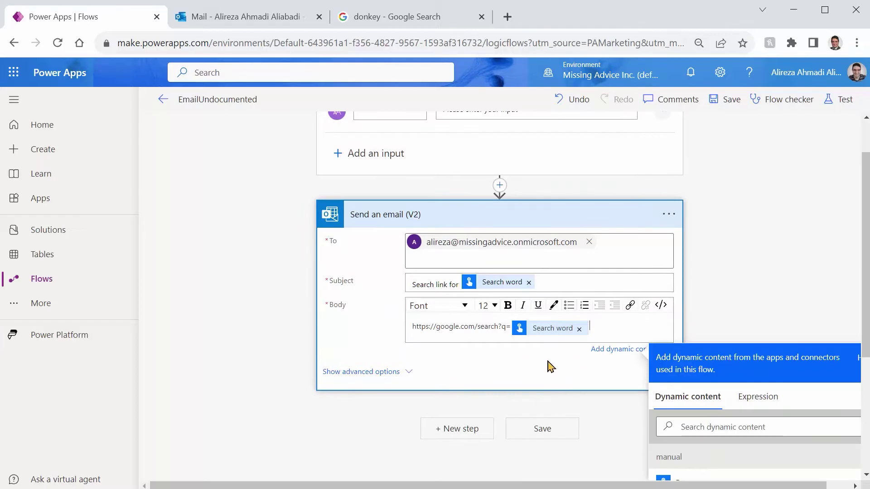
key("Return")
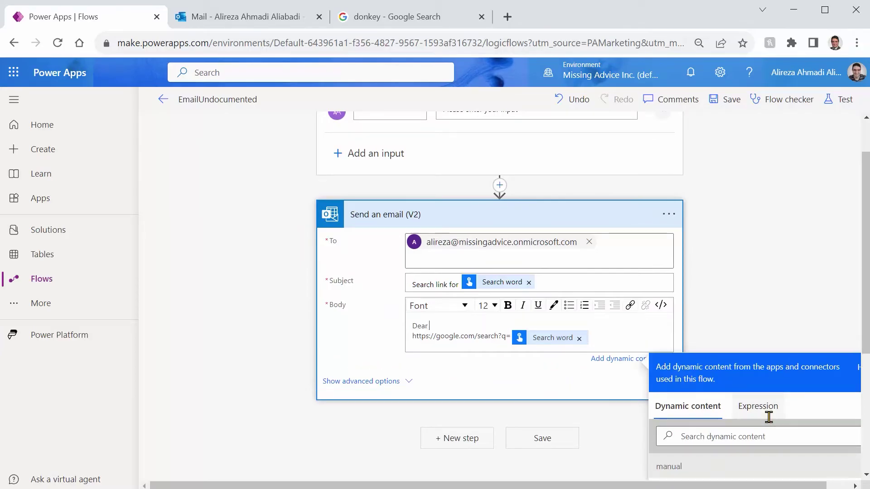
type("Dear sir,")
key("Return")
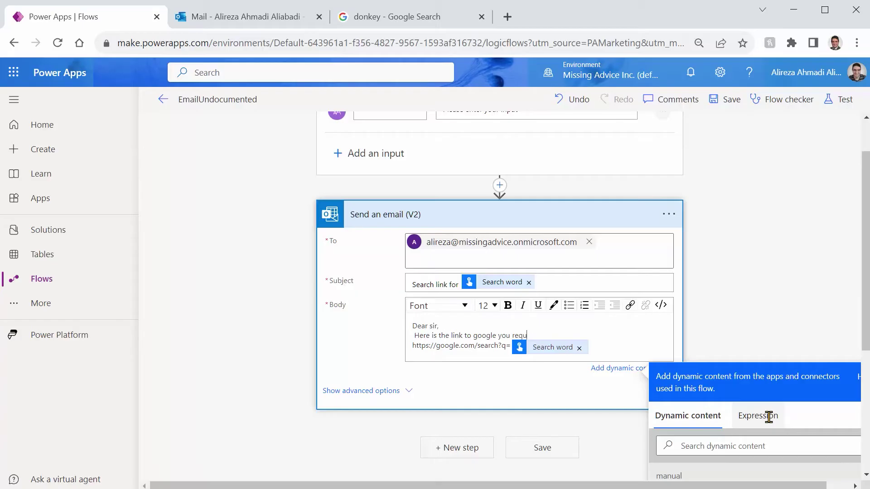
type("ested keyword")
key("Return")
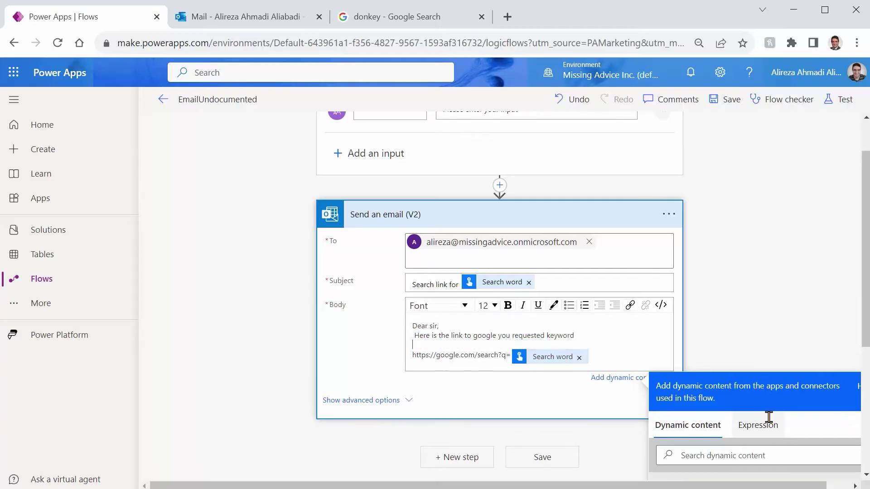
- Replace the URL line with 'Click here to find search result for' plus Search word, and save
scroll(593, 277, "down", 3)
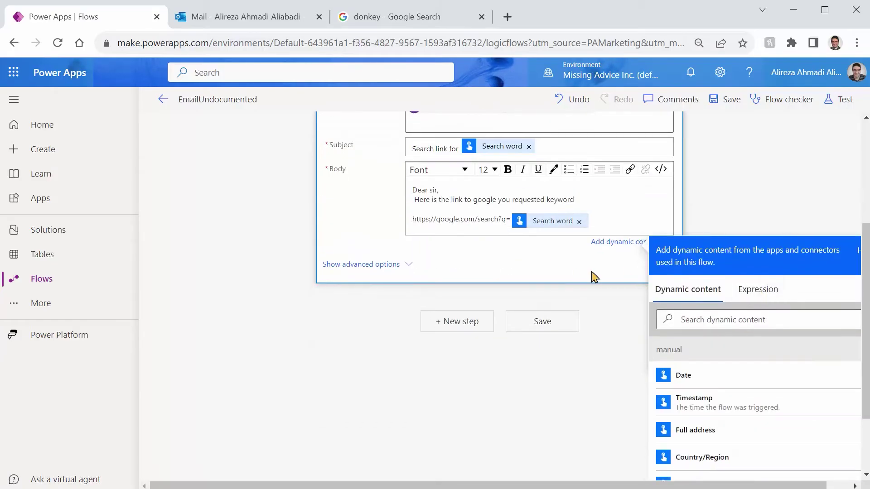
left_click(489, 219)
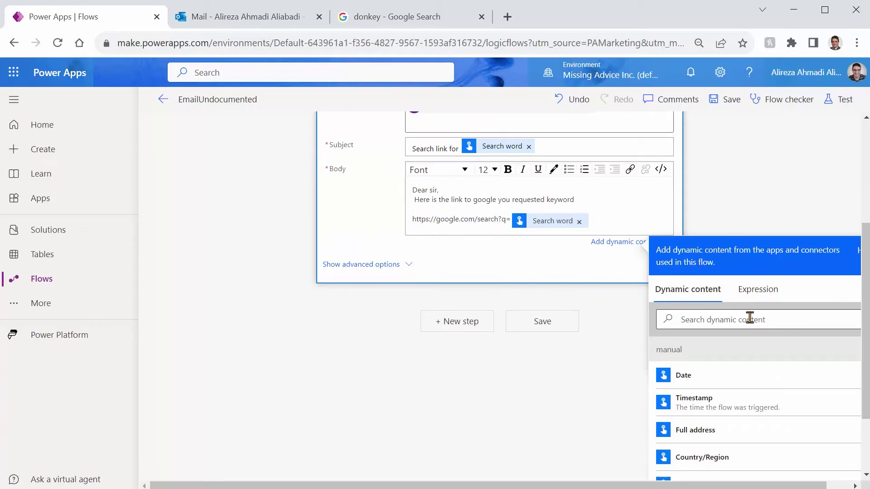
key("shift+Home")
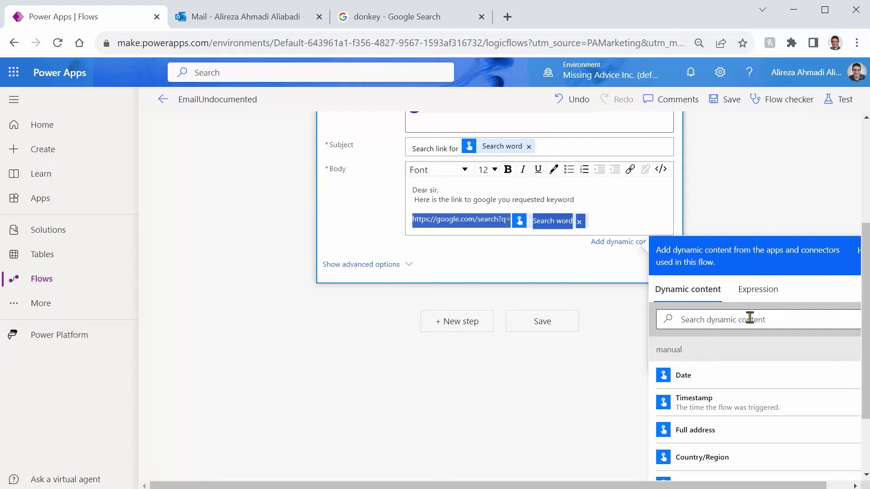
key("BackSpace")
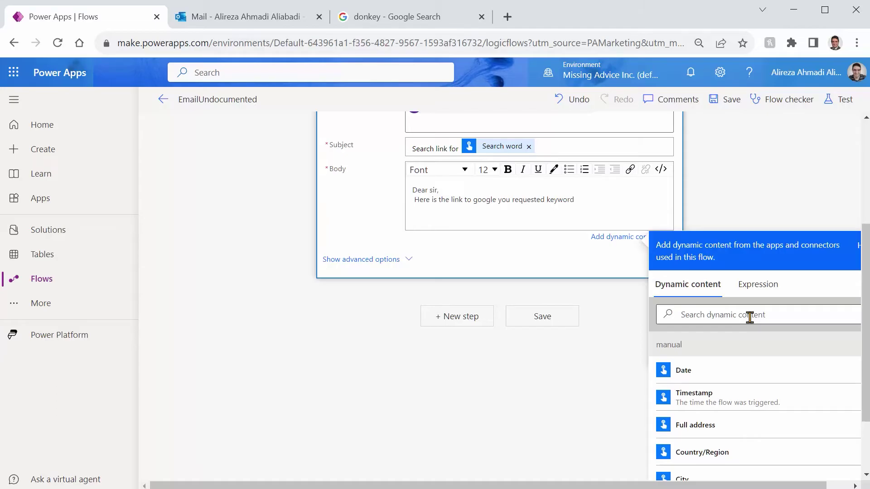
type("Ckick here to find search result for \"")
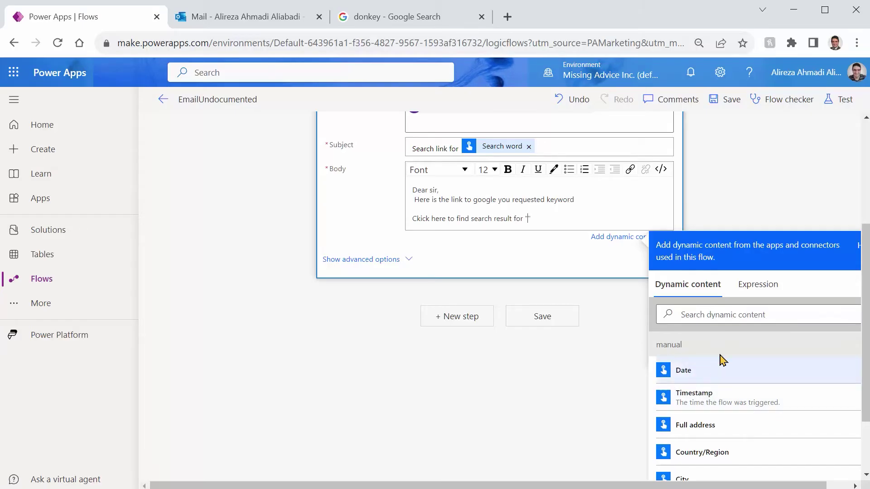
left_click(715, 311)
type("sear")
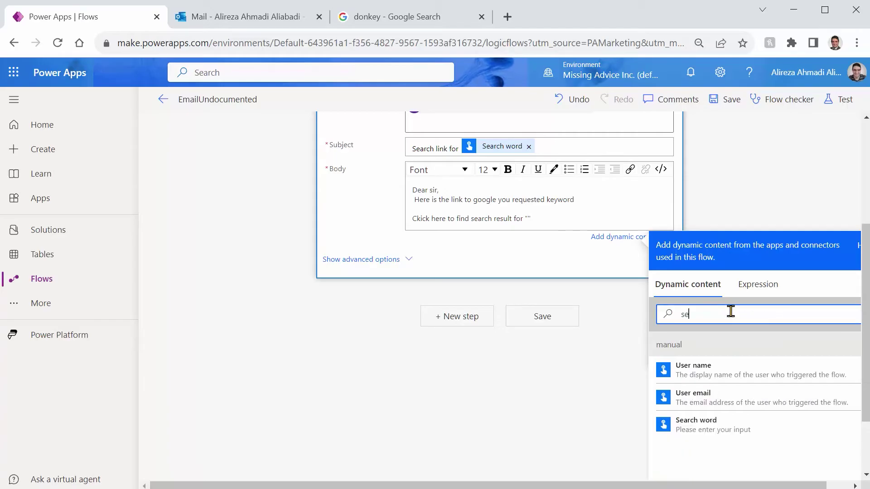
left_click(717, 374)
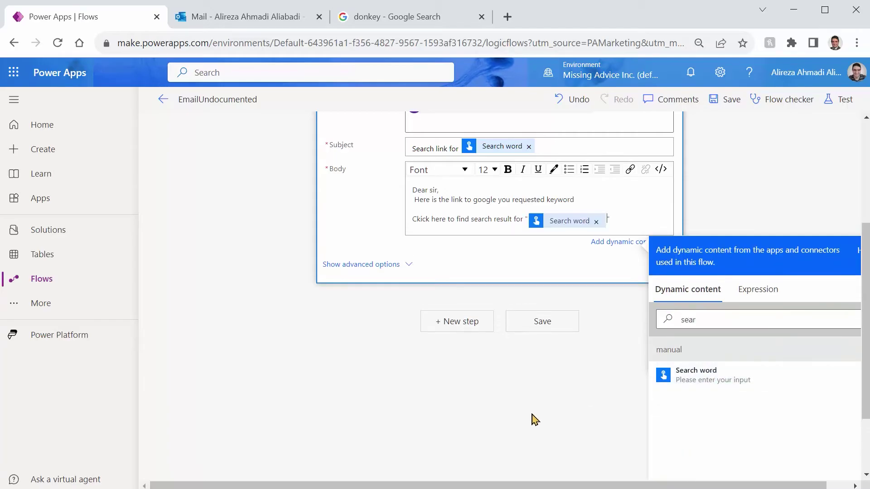
left_click(550, 322)
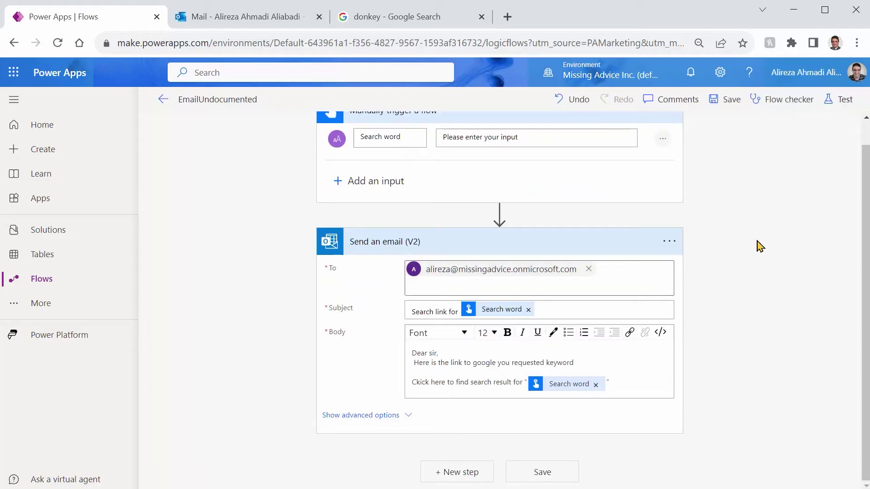
- Test-run the flow manually with search word 'donkey' and switch to the mailbox
left_click(837, 100)
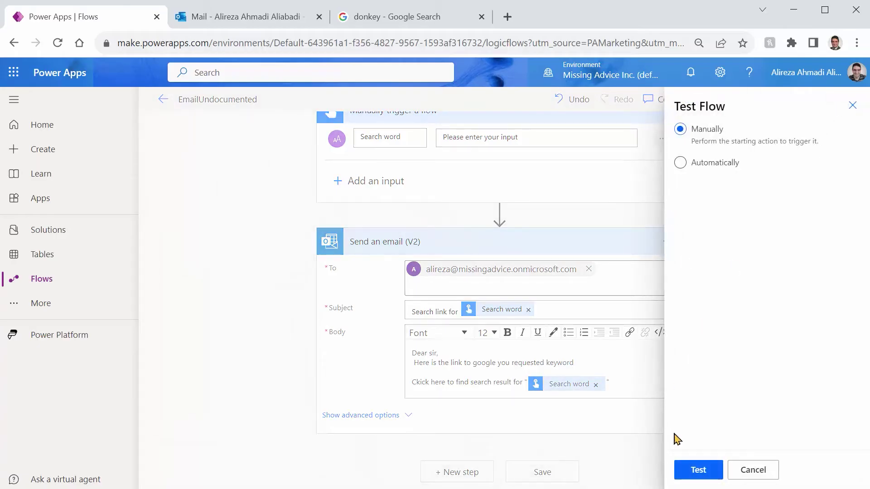
left_click(699, 470)
type("donkey")
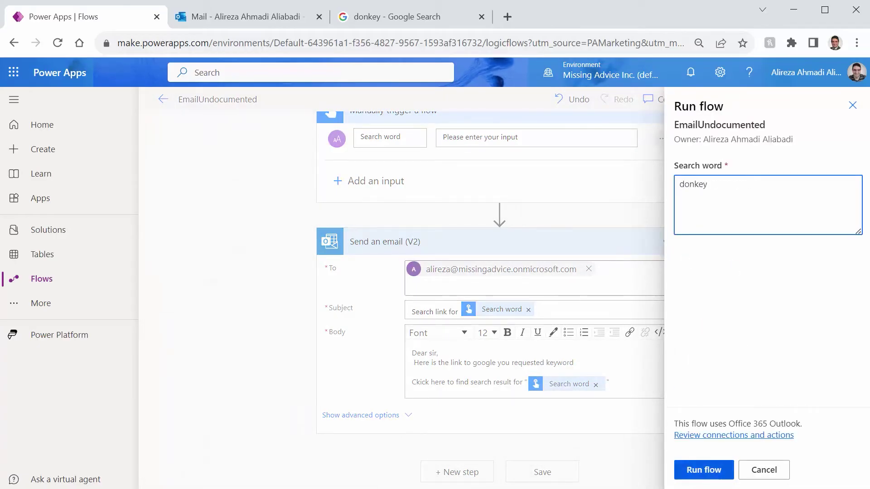
left_click(703, 470)
left_click(694, 469)
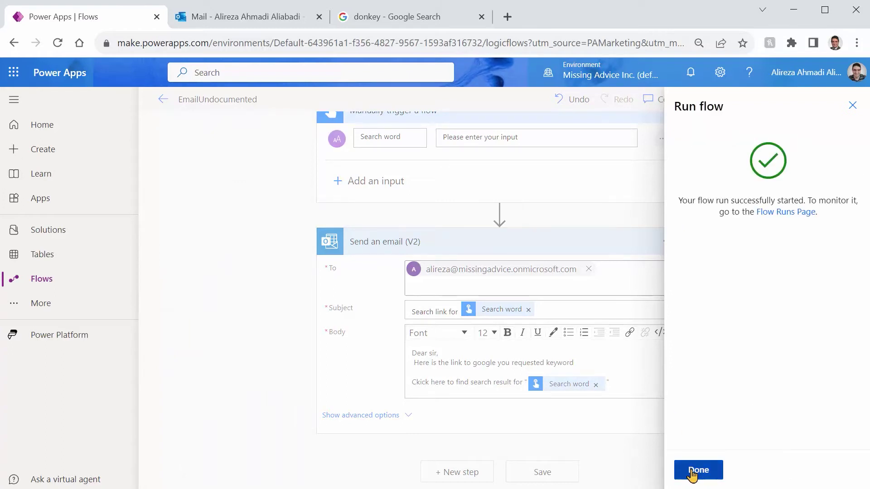
left_click(240, 22)
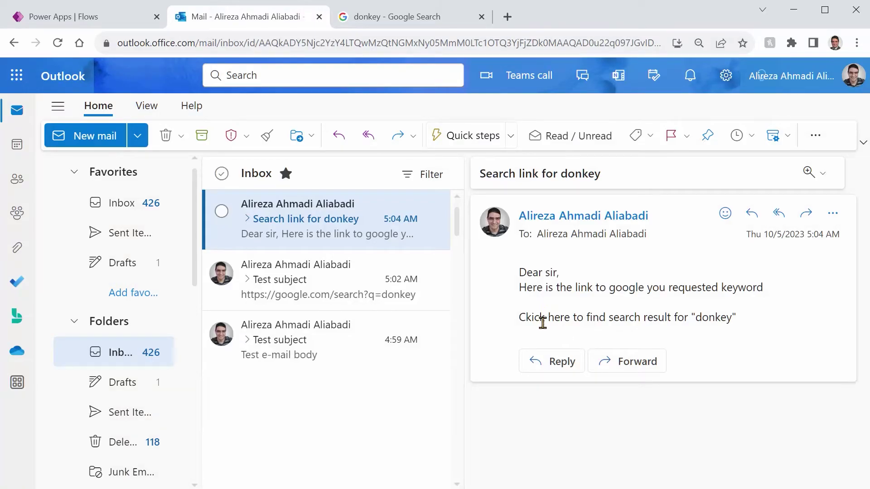
- Select the plain-text search-result line in the 'Search link for donkey' email, then return to the run
left_click_drag(521, 318, 735, 317)
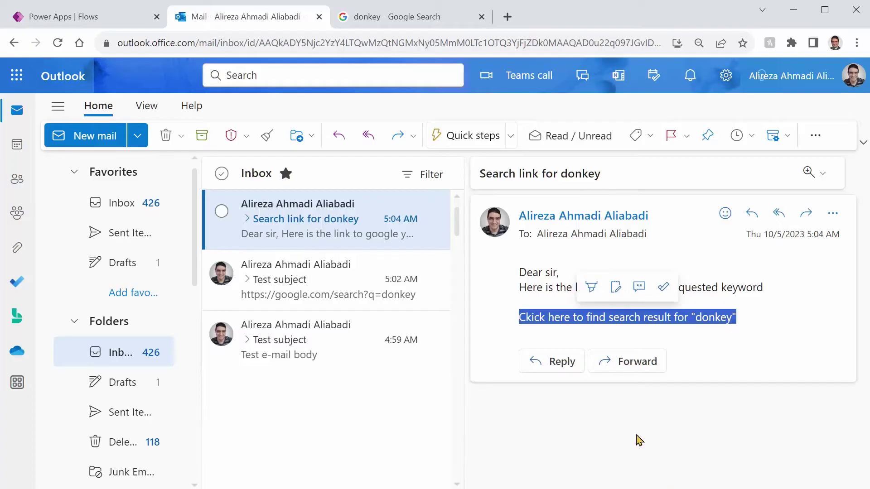
left_click(84, 20)
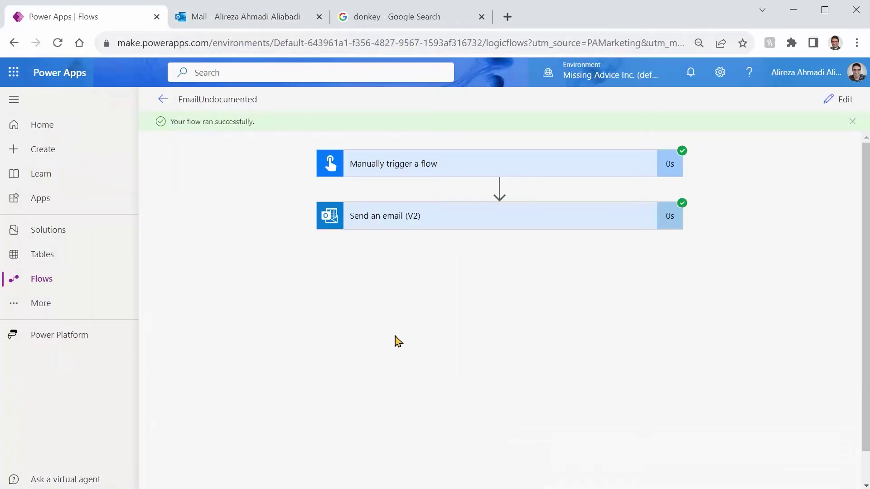
- Reopen the flow in the editor and cancel an attempt to link the body's last line
left_click(837, 101)
left_click(618, 410)
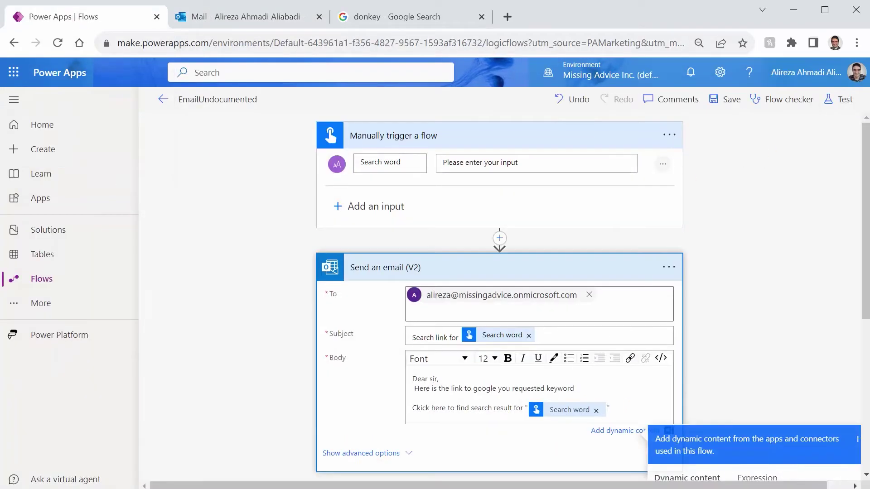
key("shift+Home")
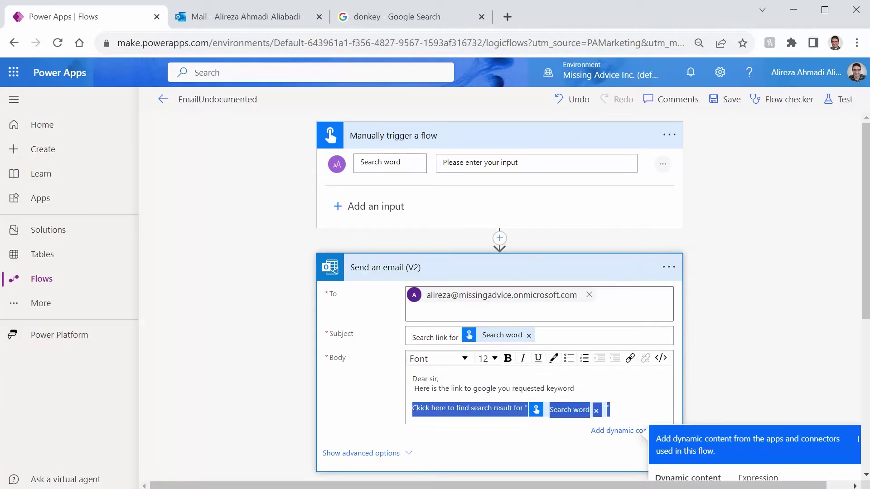
left_click(633, 360)
scroll(754, 323, "down", 5)
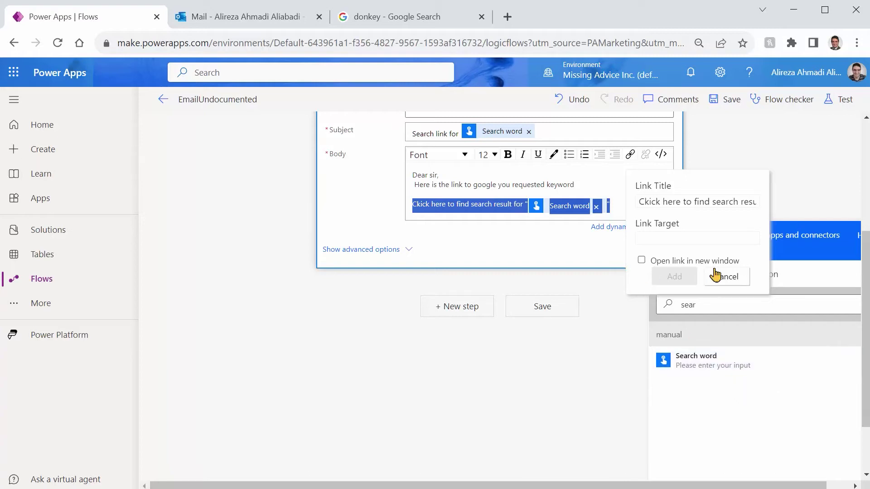
left_click(694, 239)
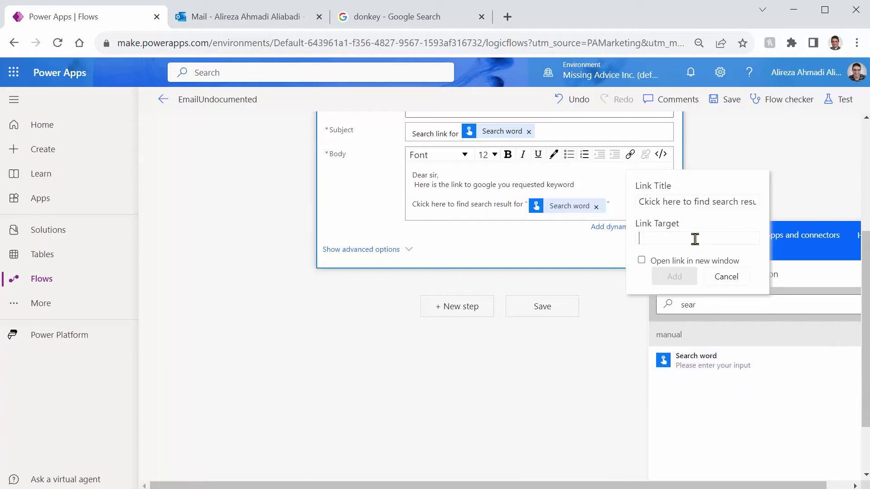
left_click(725, 276)
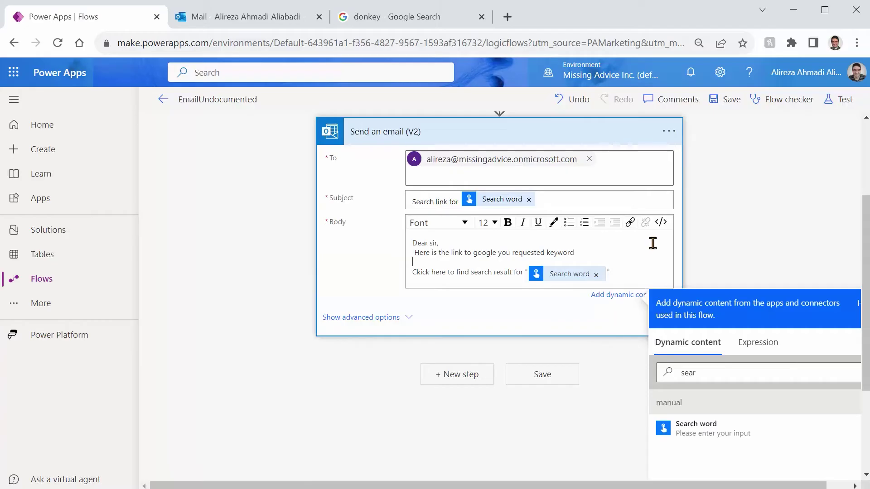
- In HTML code view, wrap the body's last line in <a href=""> holding the Google search URL plus Search word
left_click(662, 223)
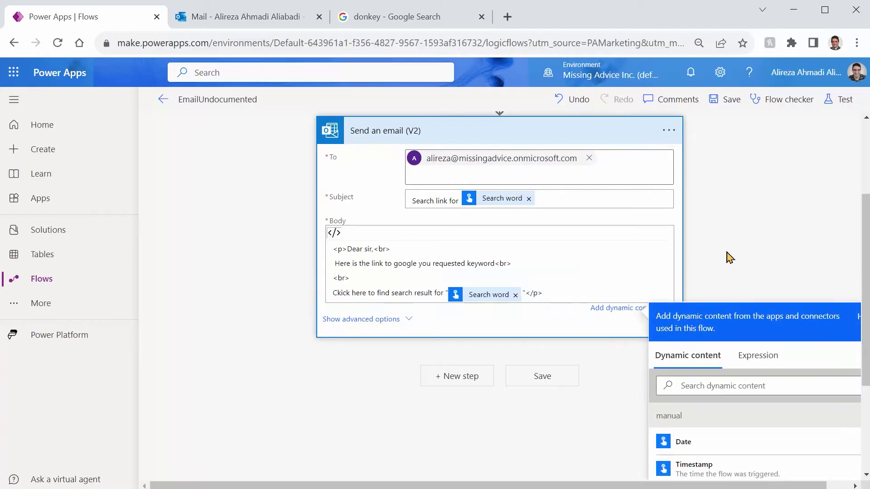
scroll(634, 267, "down", 2)
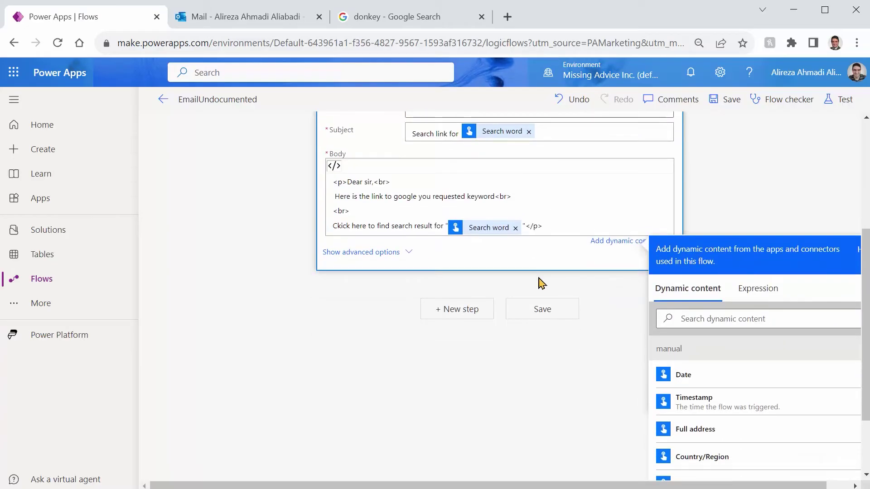
left_click(584, 221)
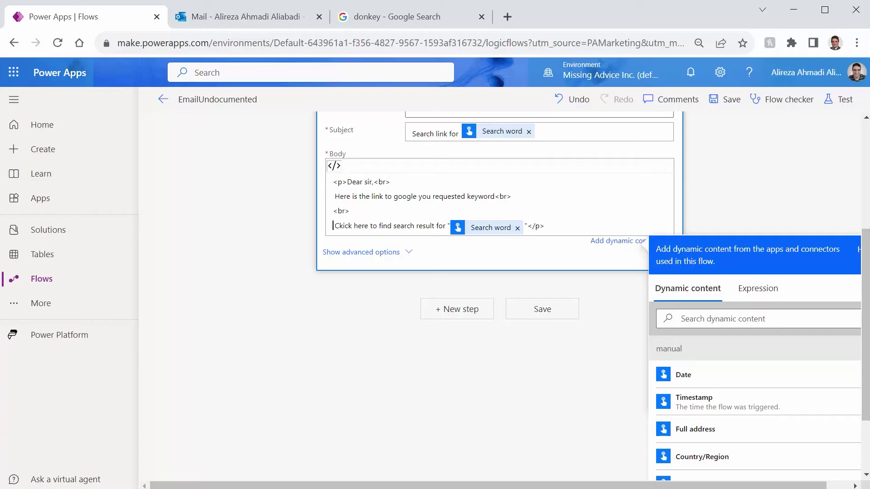
type("<a")
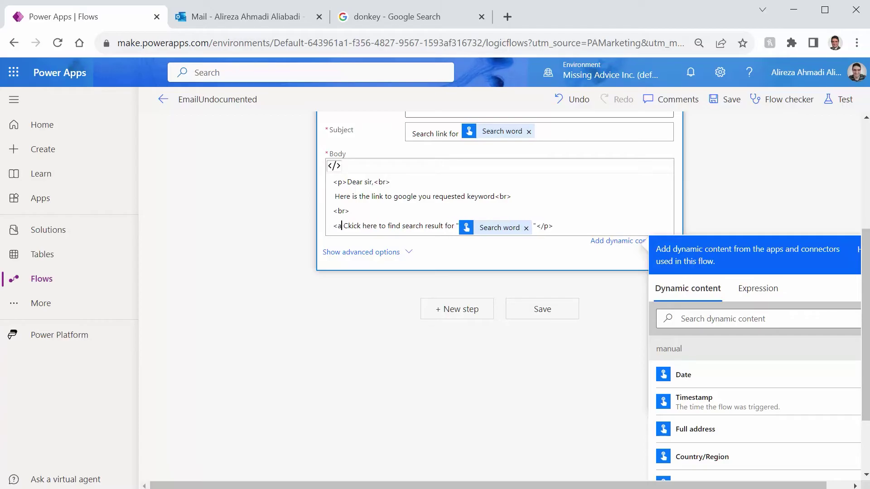
type(">")
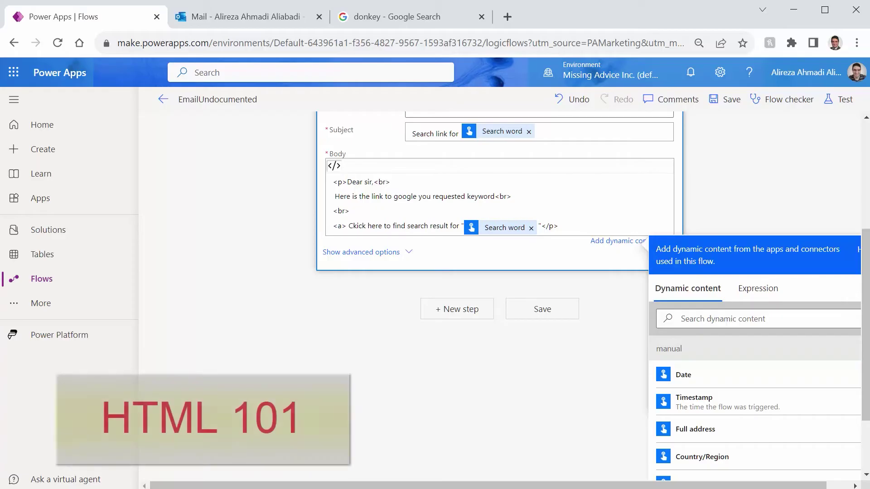
left_click(571, 226)
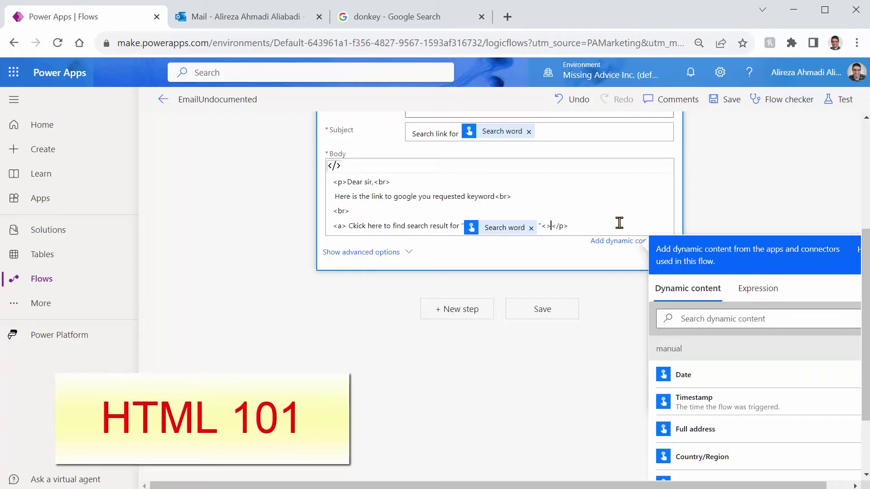
type("a")
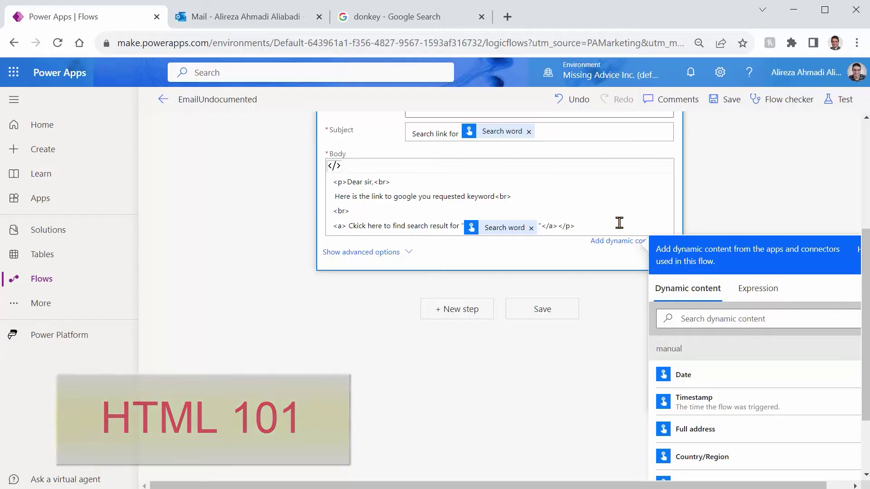
left_click(342, 225)
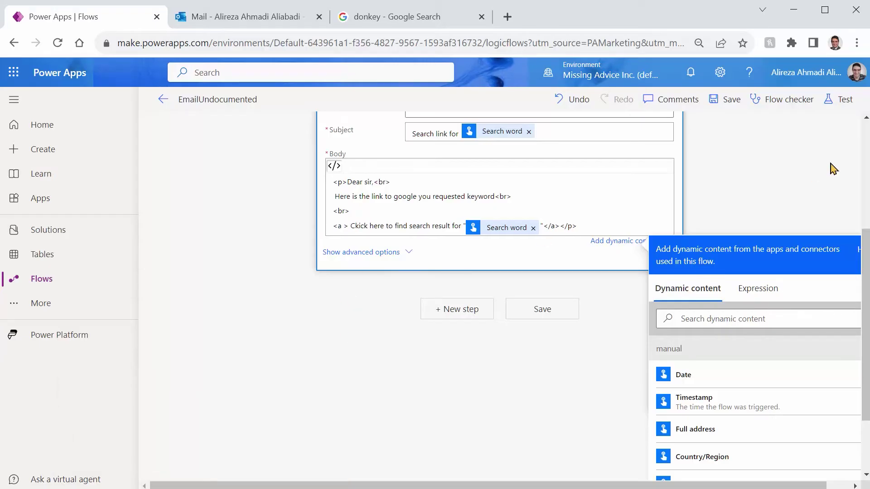
type("h")
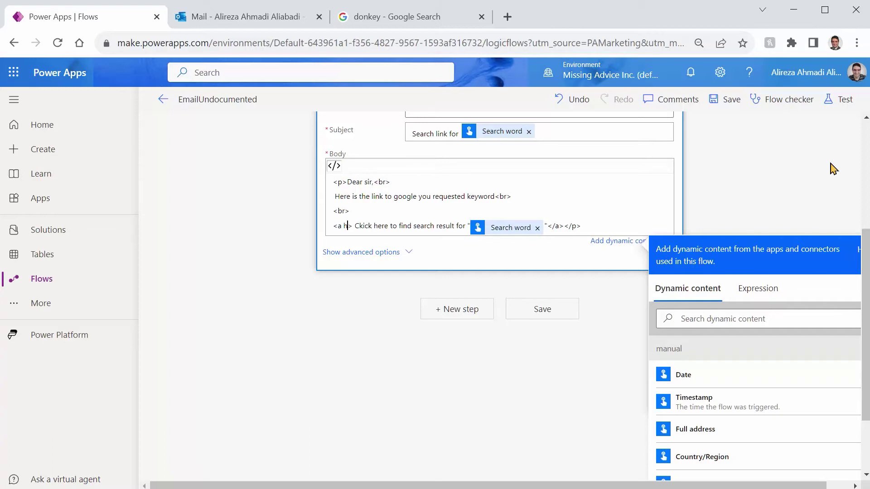
type("ref=")
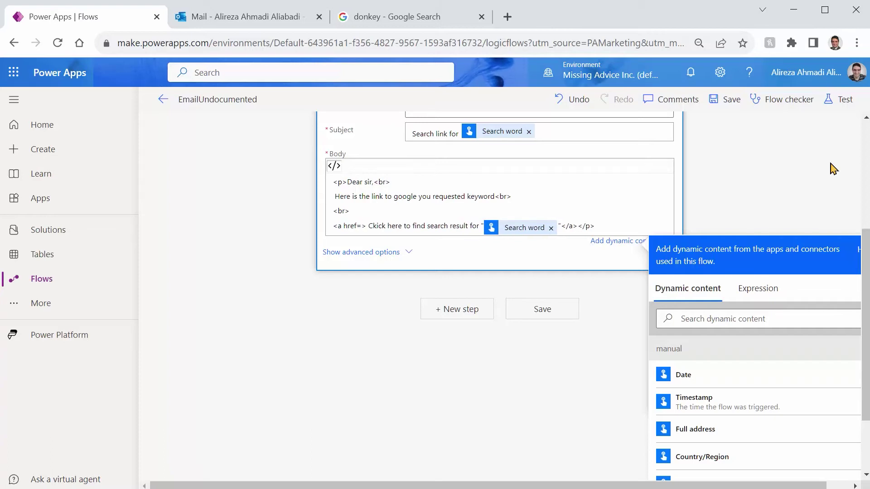
type("\"\"")
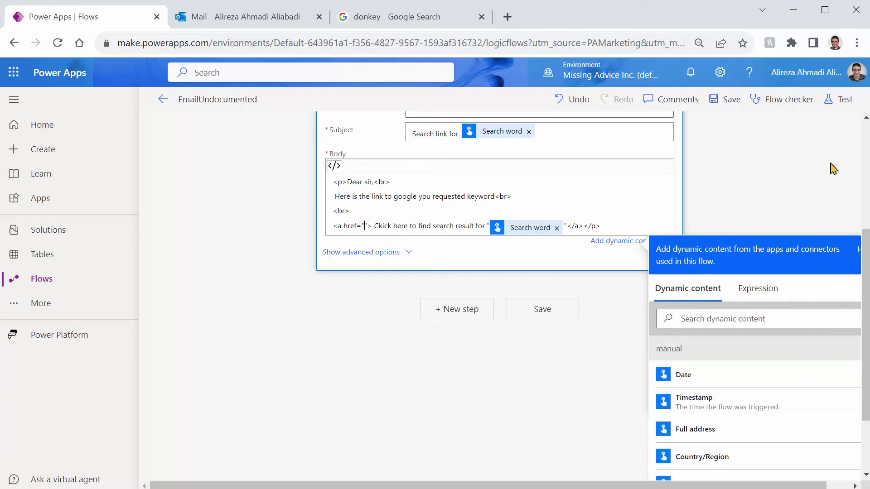
key("ctrl+v")
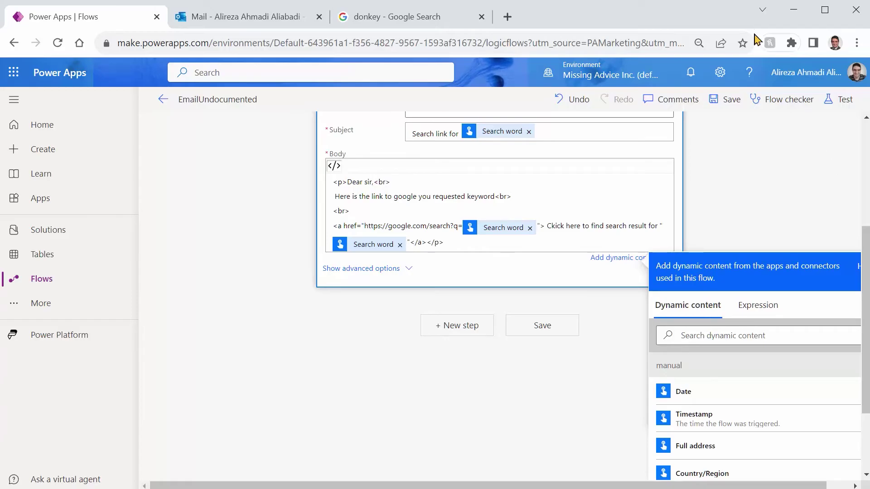
- Save the flow and run a manual test with the search word 'donkey'
left_click(726, 100)
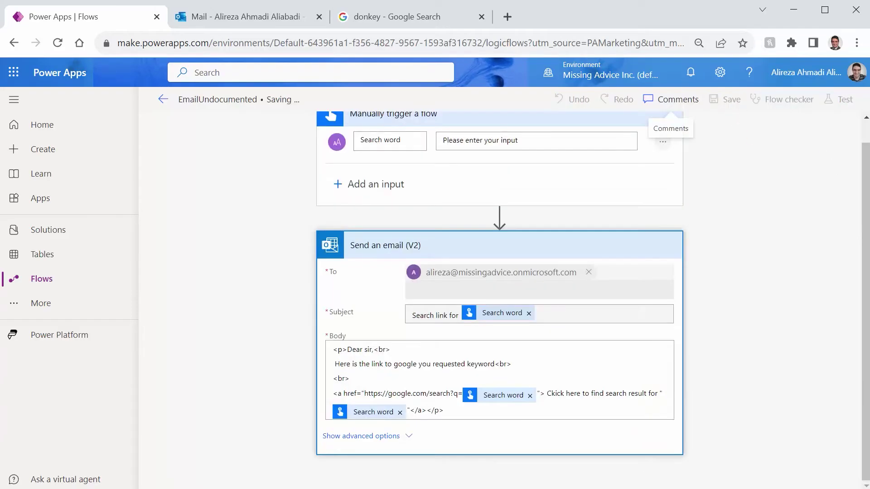
left_click(843, 101)
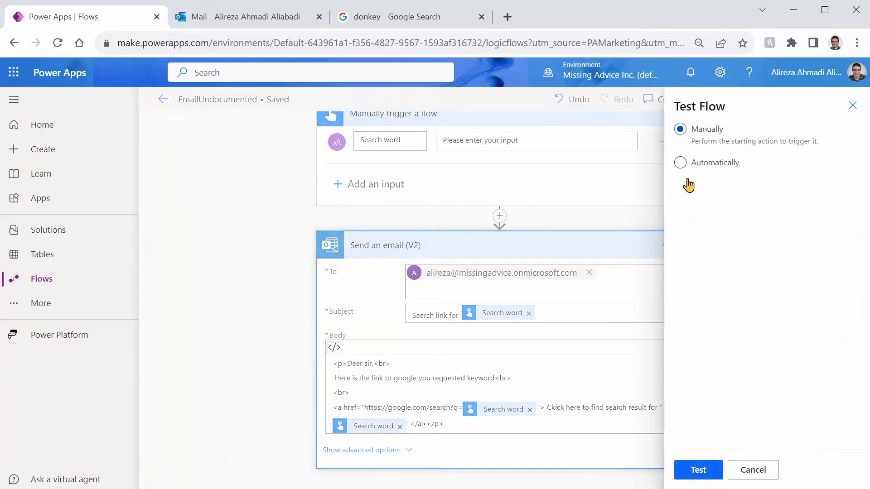
left_click(700, 471)
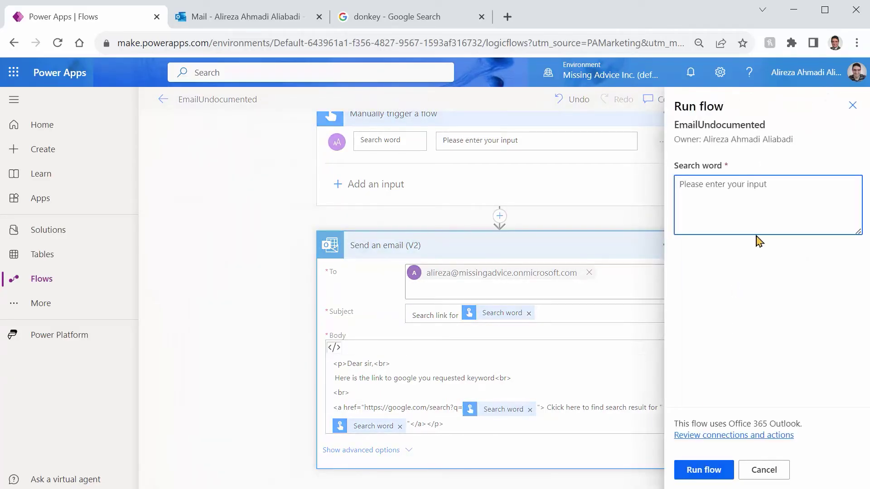
type("donkey")
left_click(705, 470)
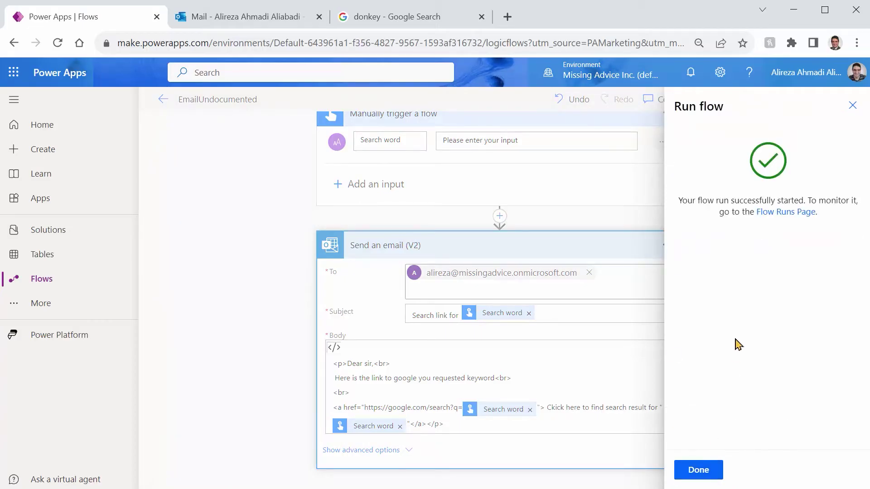
left_click(702, 474)
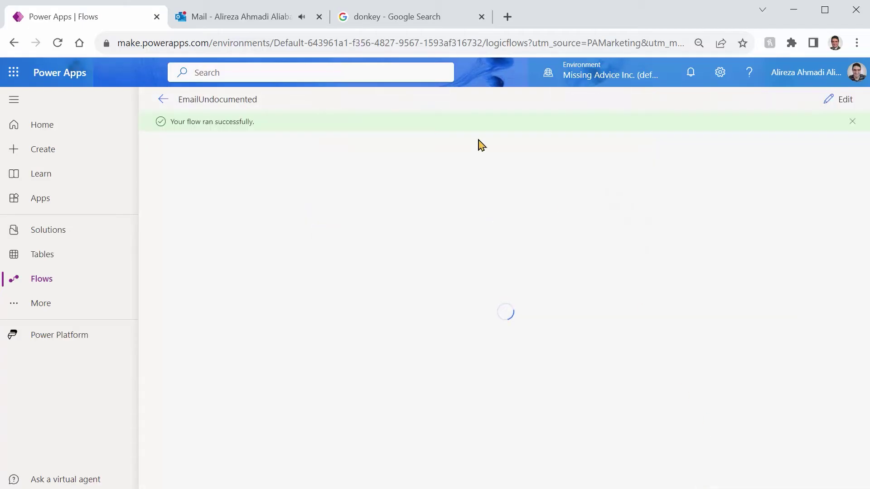
- Follow the emailed link in Outlook to Google results for donkey, then return to the run page
key("ctrl+2")
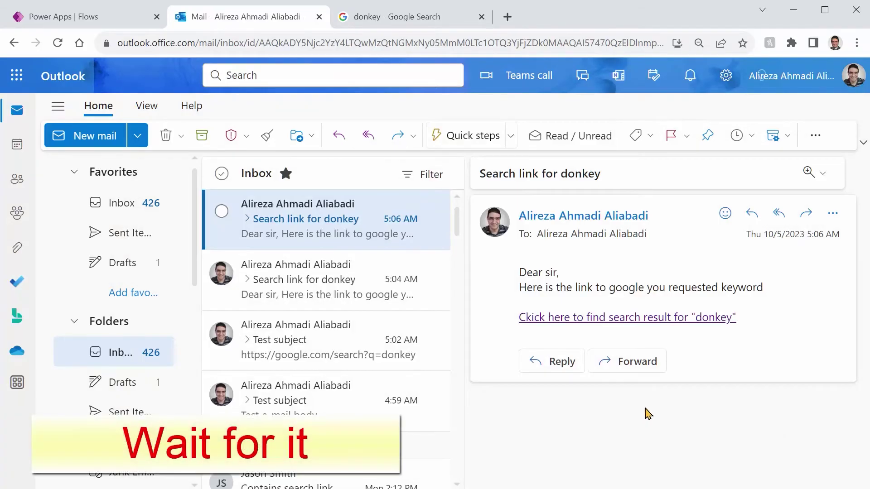
left_click(604, 320)
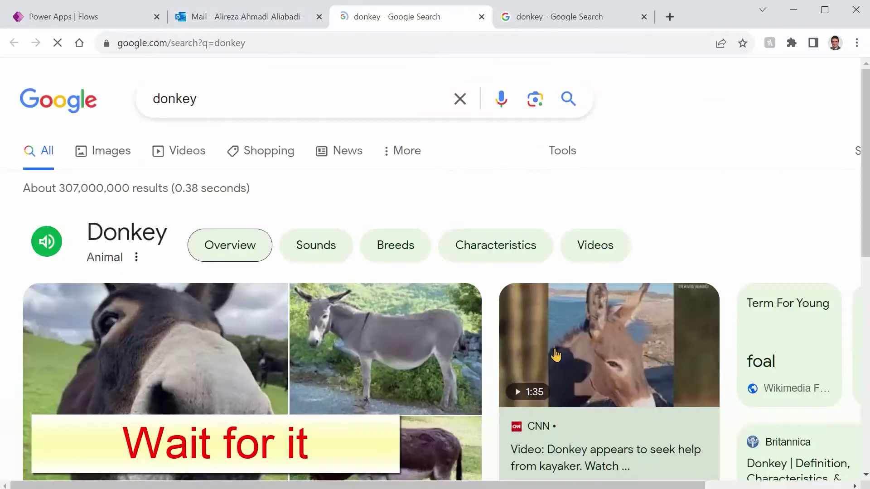
left_click(251, 21)
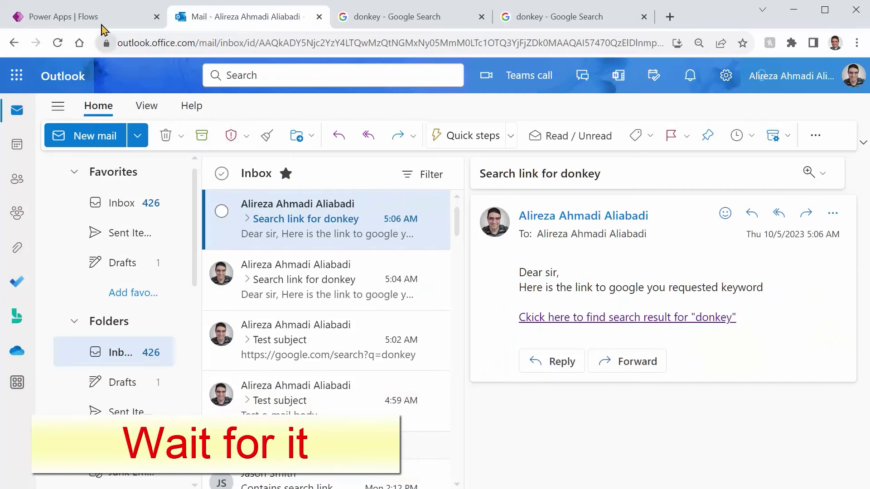
left_click(103, 20)
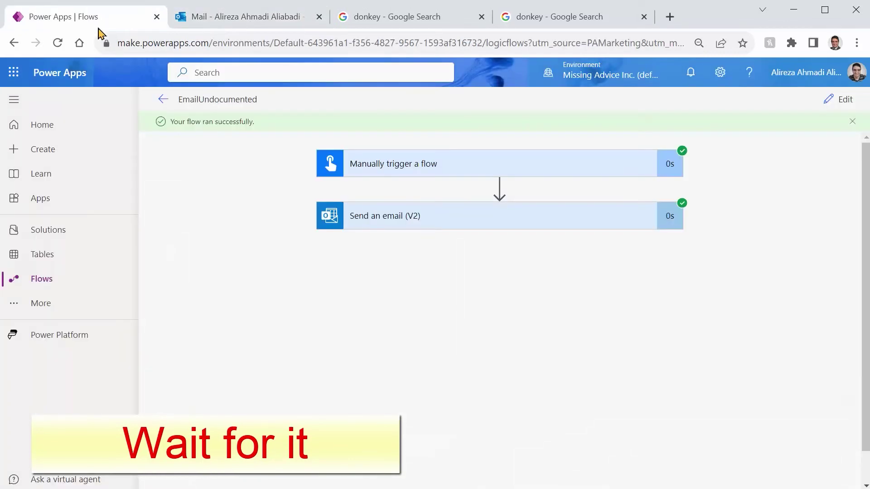
- Go from the editor back to the Cloud flows list and open EmailUndocumented's details page
left_click(837, 105)
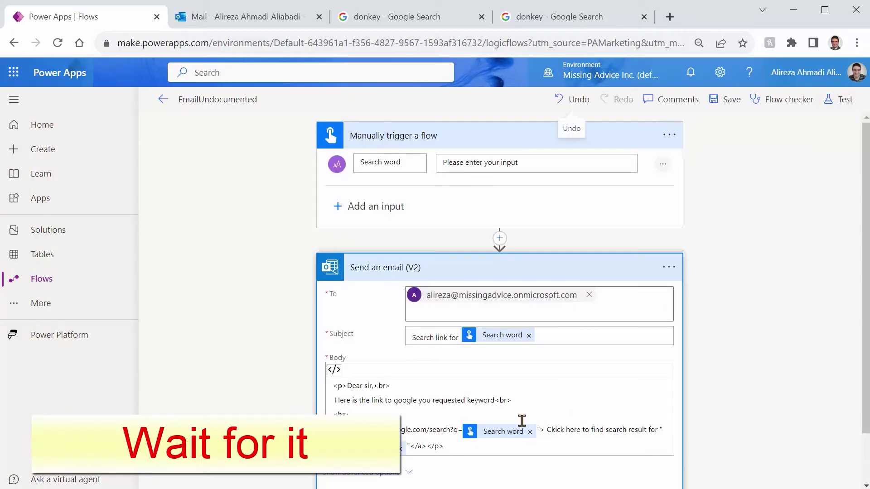
scroll(689, 394, "down", 2)
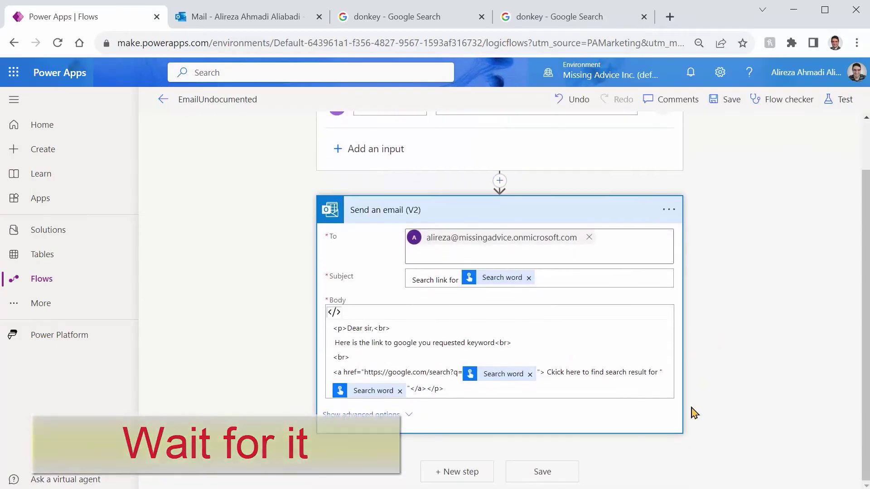
left_click(165, 100)
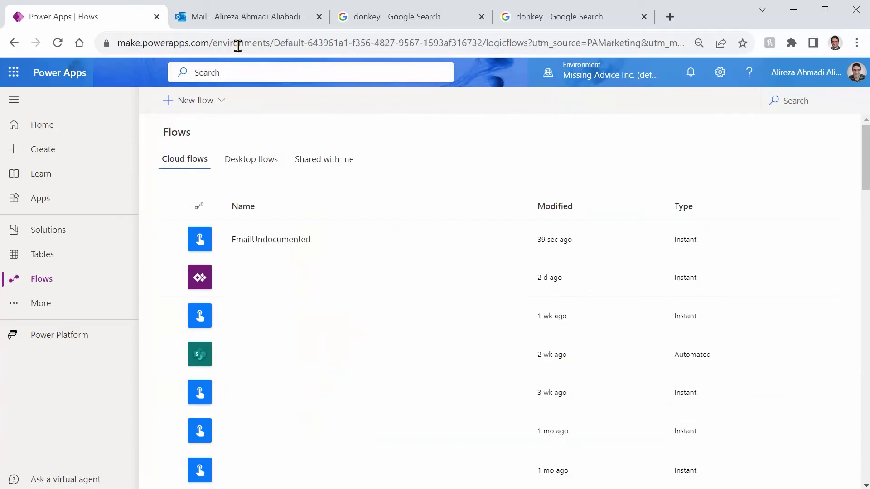
left_click(241, 20)
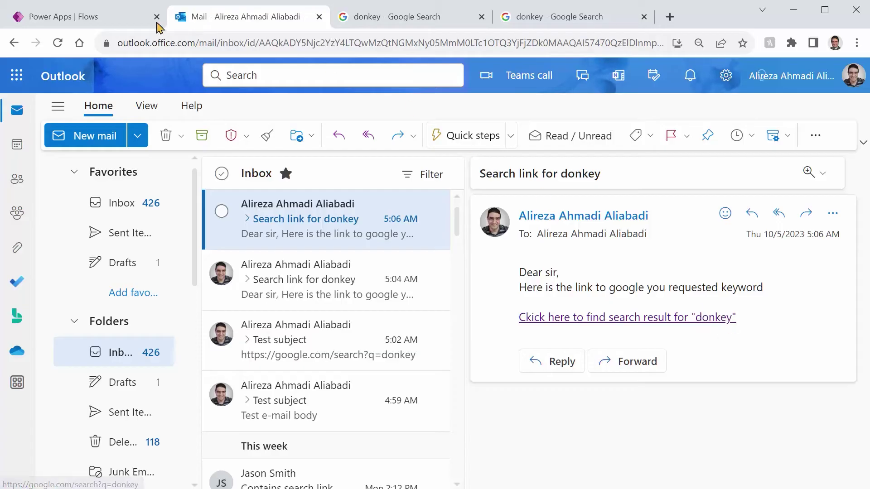
left_click(85, 25)
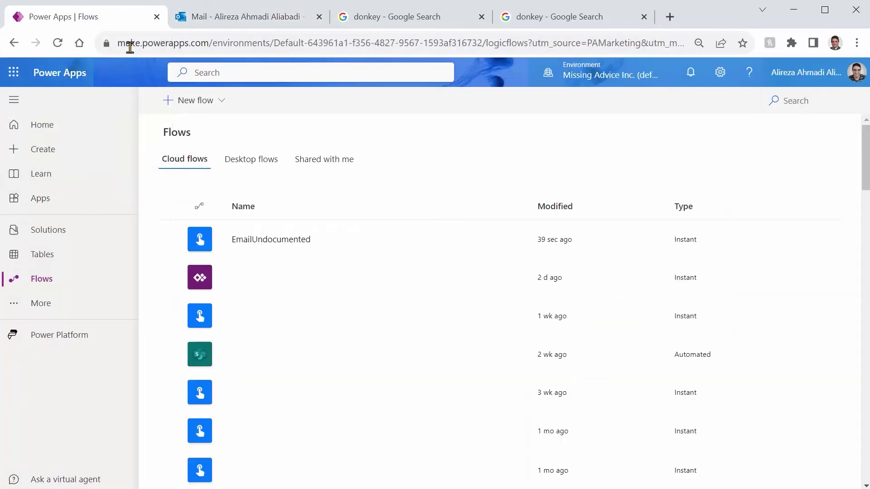
left_click(284, 239)
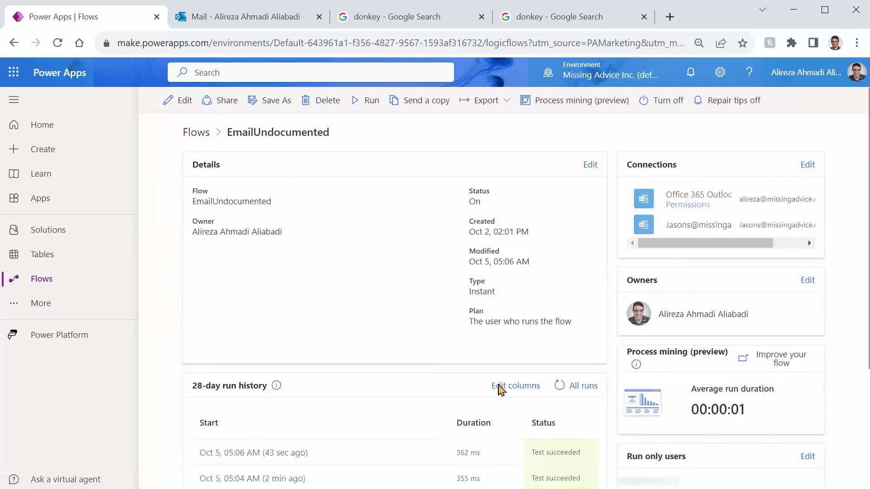
- Edit the flow, show the Send an email (V2) body as HTML code, and save
left_click(183, 100)
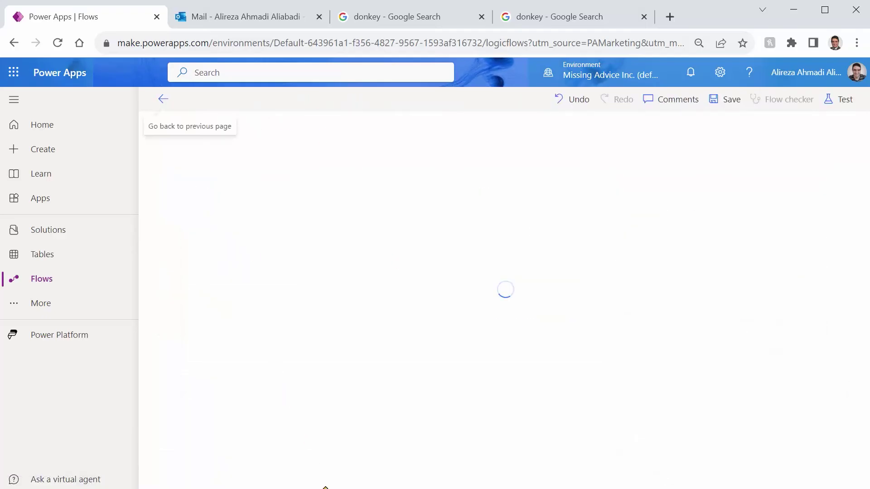
left_click(467, 189)
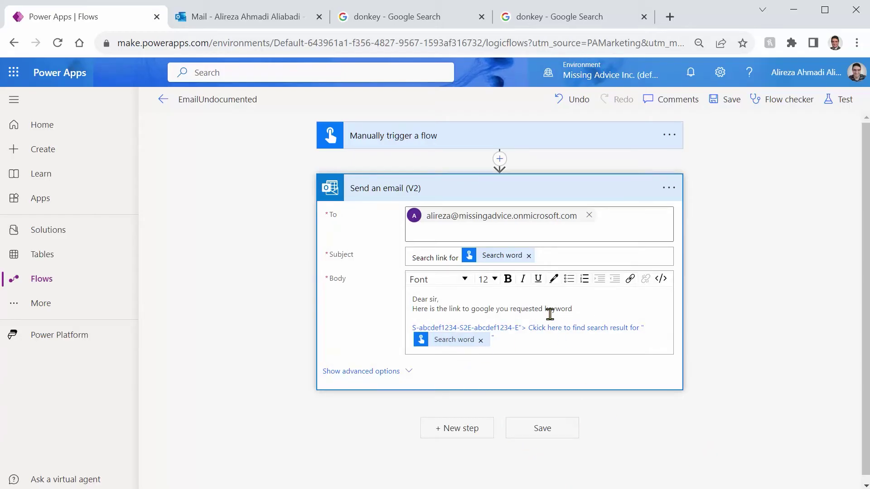
left_click(661, 279)
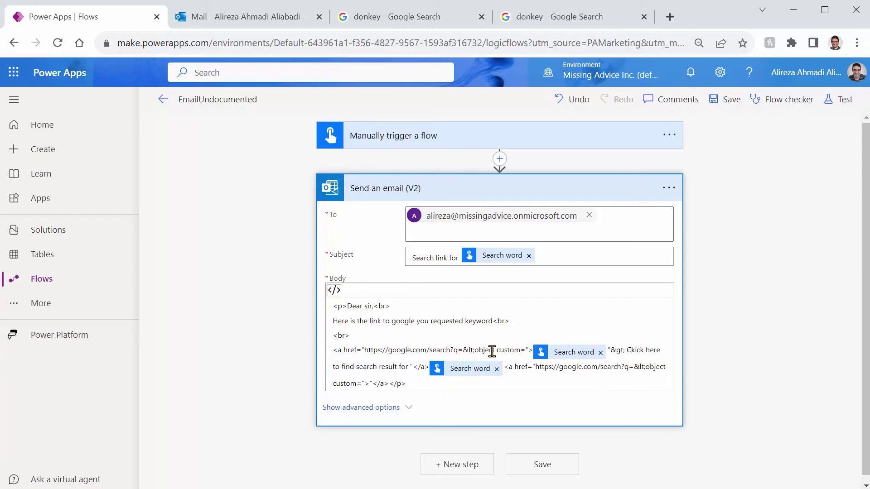
left_click(552, 470)
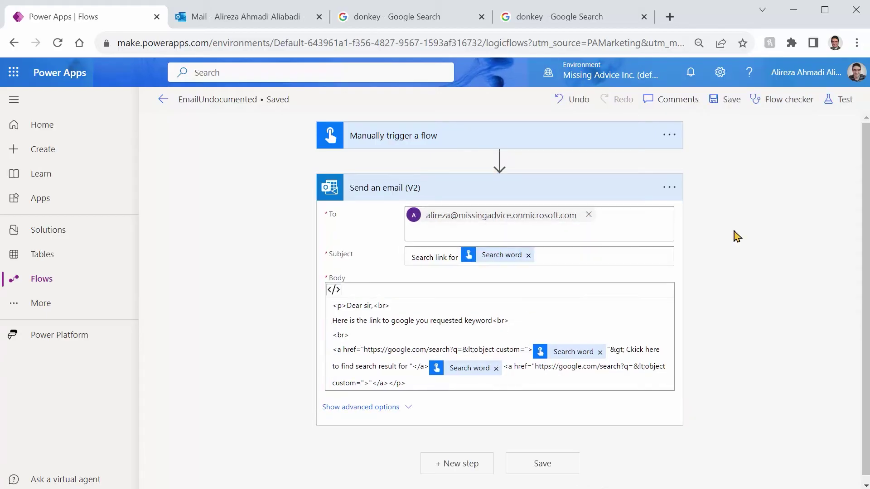
- Run a manual test of the flow with a new search word and close the result
left_click(840, 103)
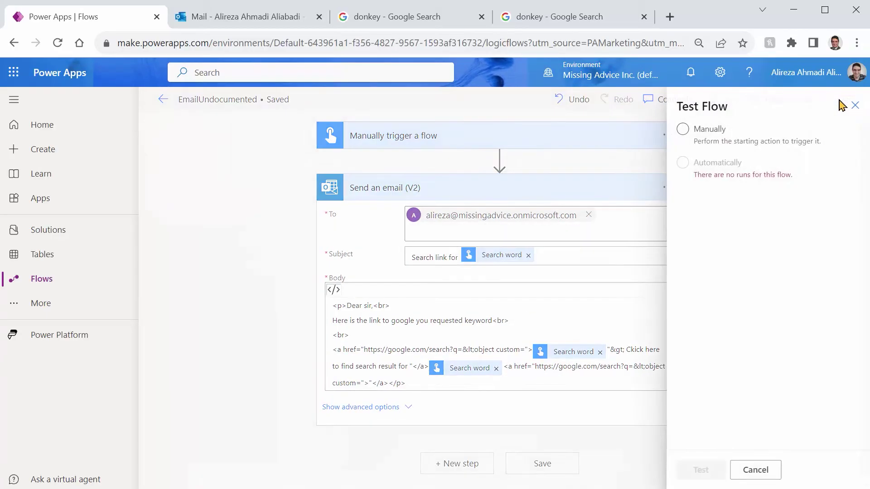
left_click(679, 129)
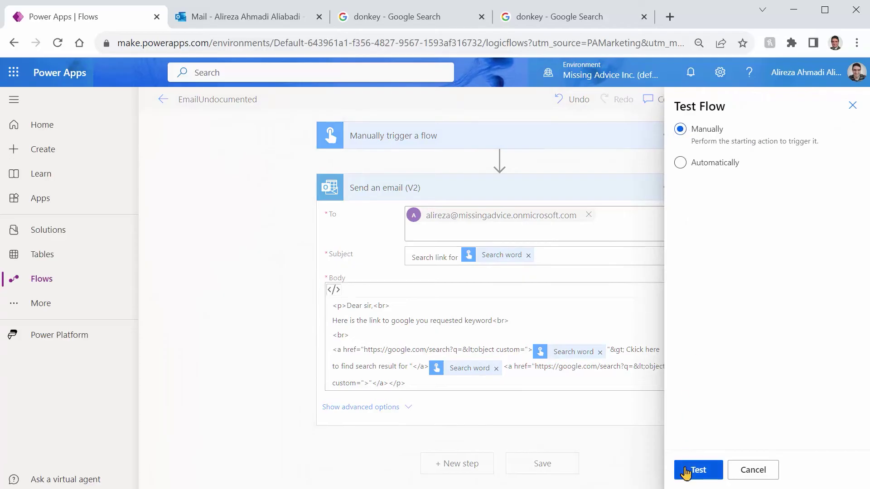
left_click(686, 471)
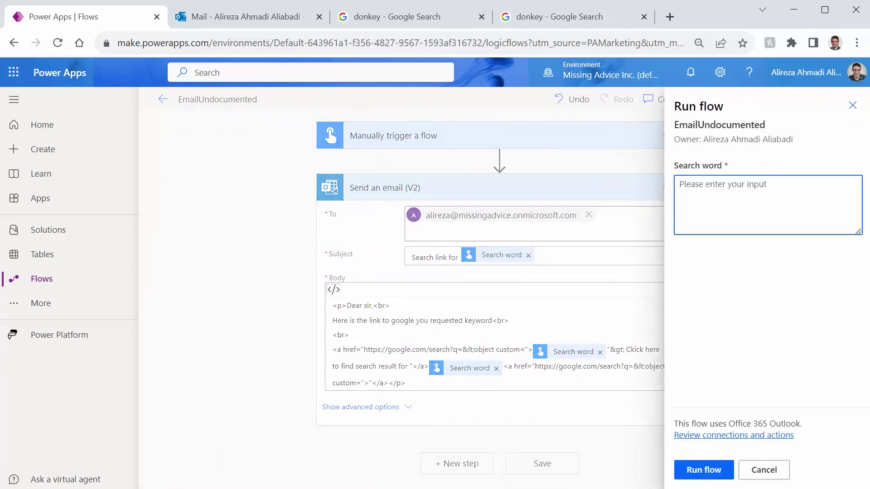
type("donkey")
left_click(712, 473)
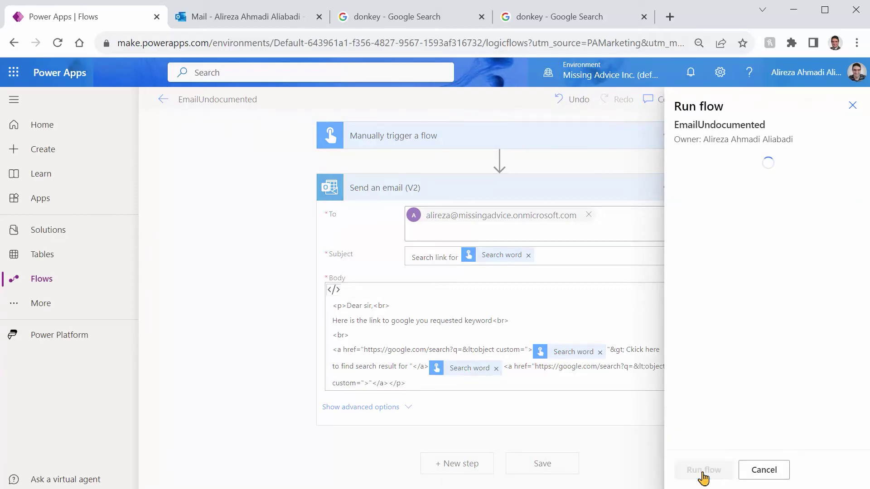
left_click(705, 469)
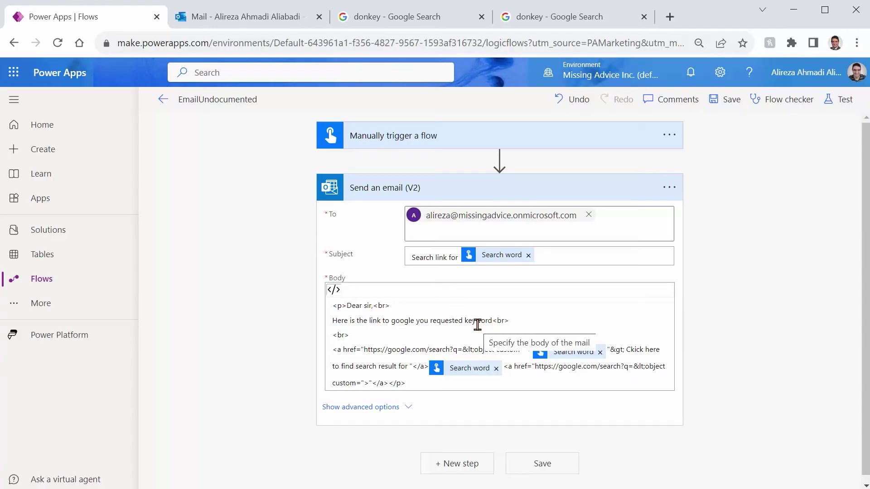
- Return the body to rich text and insert an Initialize variable action before the email step
left_click(478, 325)
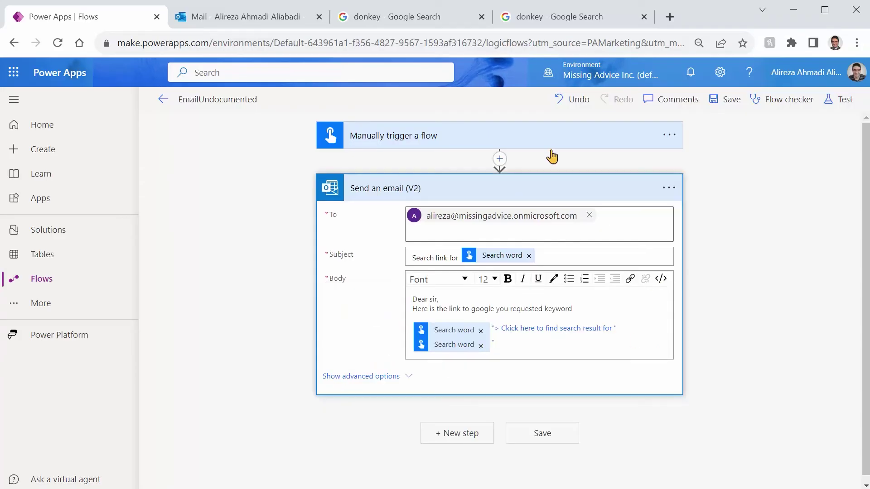
left_click(499, 160)
left_click(502, 178)
type("init")
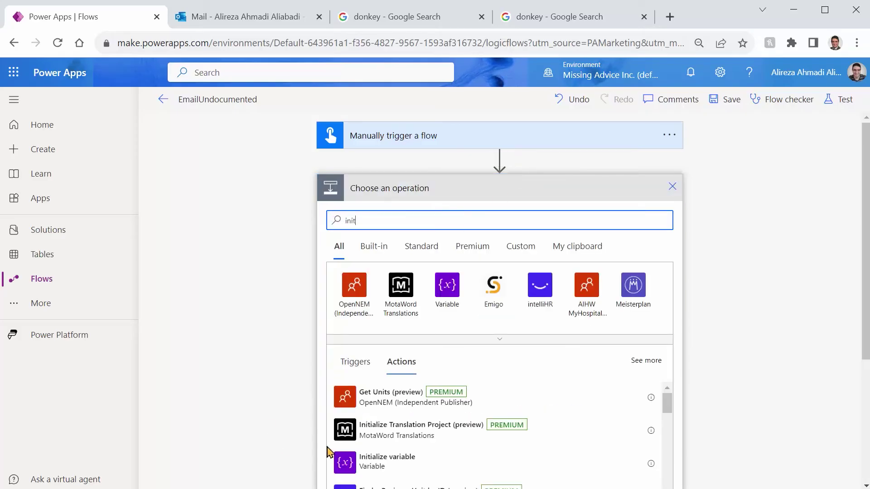
left_click(363, 457)
- Name the variable var_emailBody and set its type to String
left_click(561, 208)
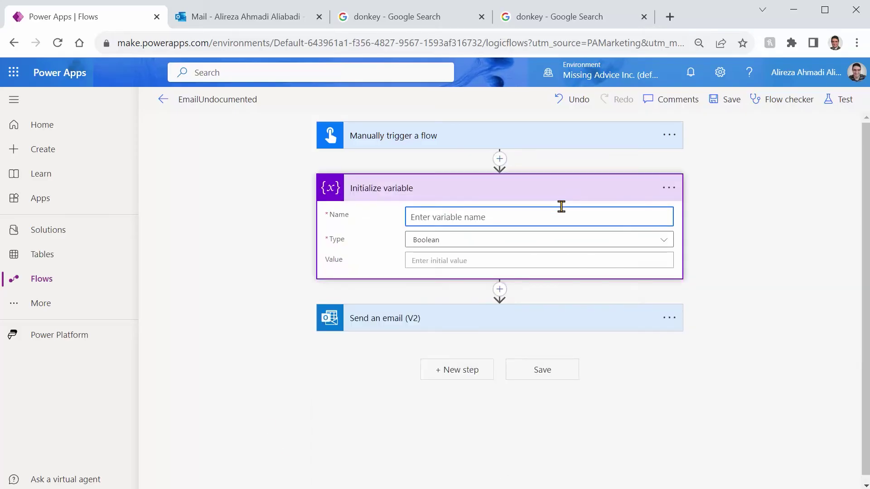
type("var_email")
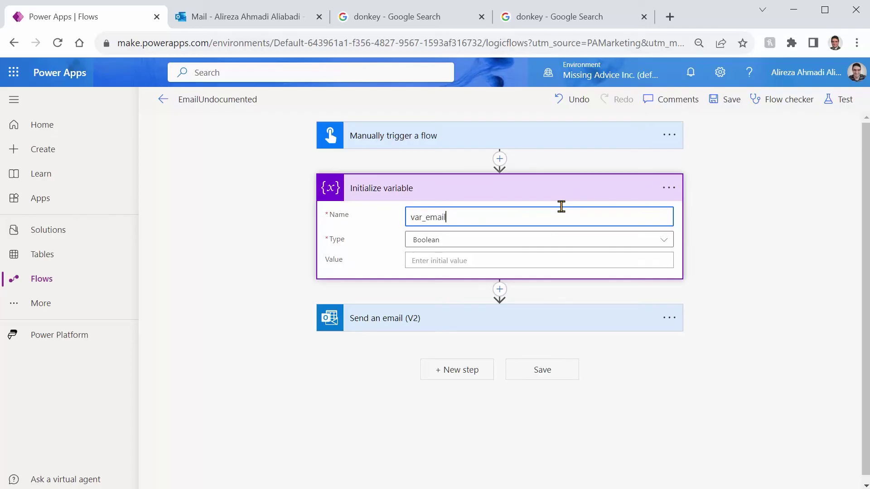
type("Body")
left_click(503, 241)
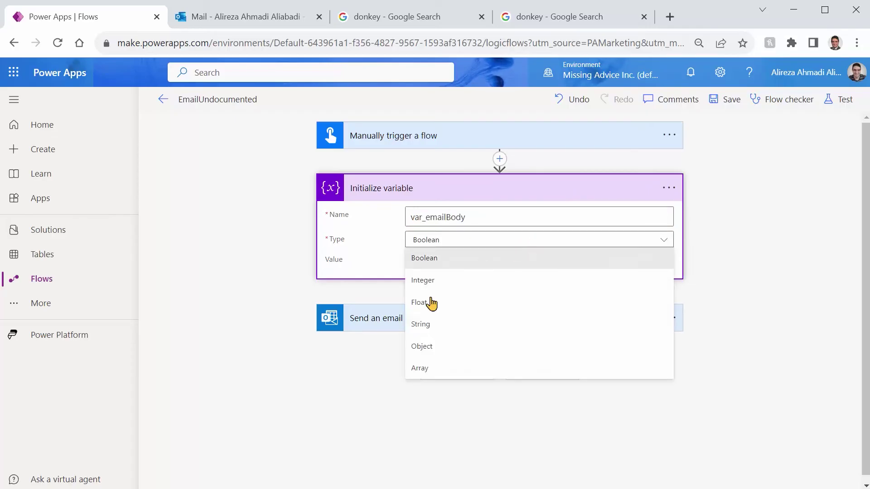
left_click(438, 332)
- Copy the email body's HTML source into the var_emailBody Value field
left_click(456, 319)
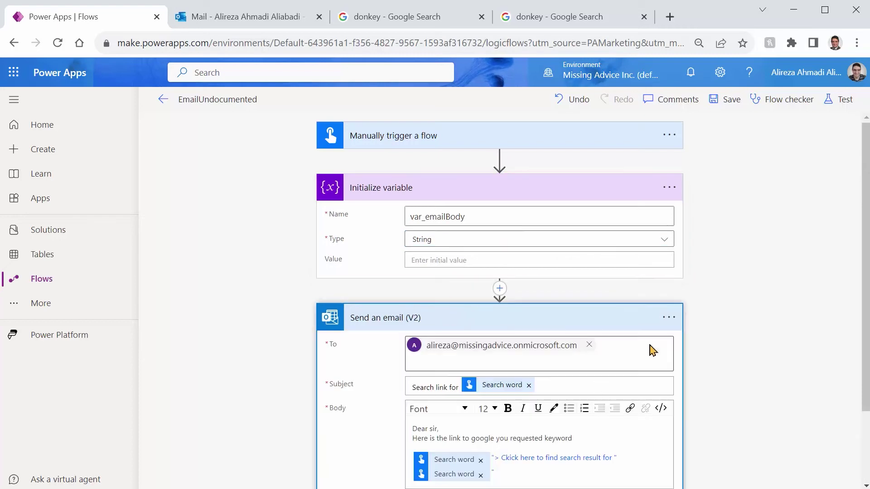
scroll(714, 389, "down", 2)
left_click(517, 376)
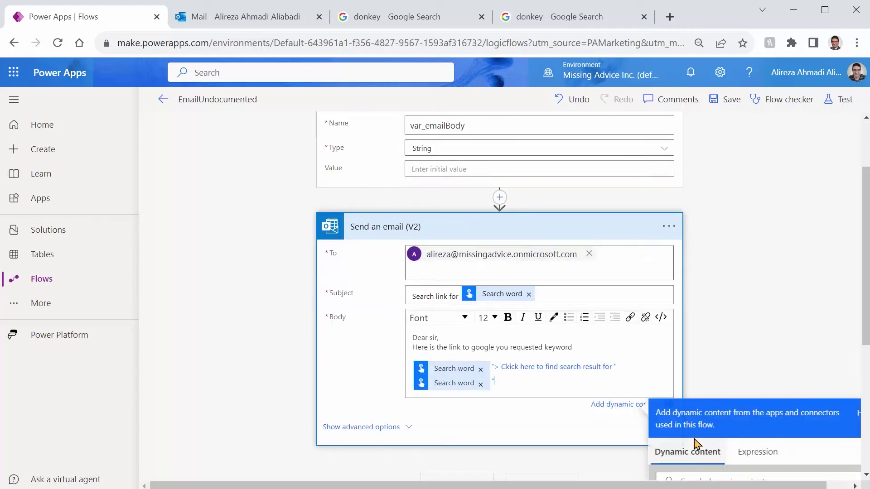
key("ctrl+a")
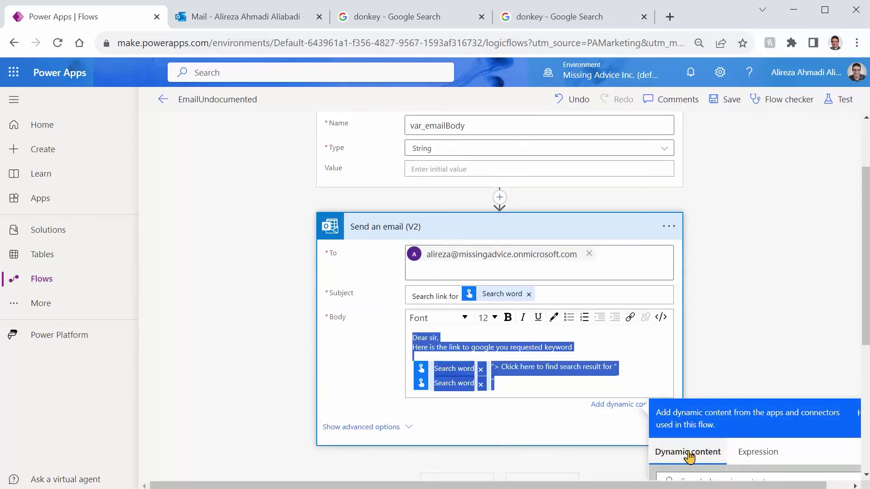
left_click(661, 317)
key("ctrl+a")
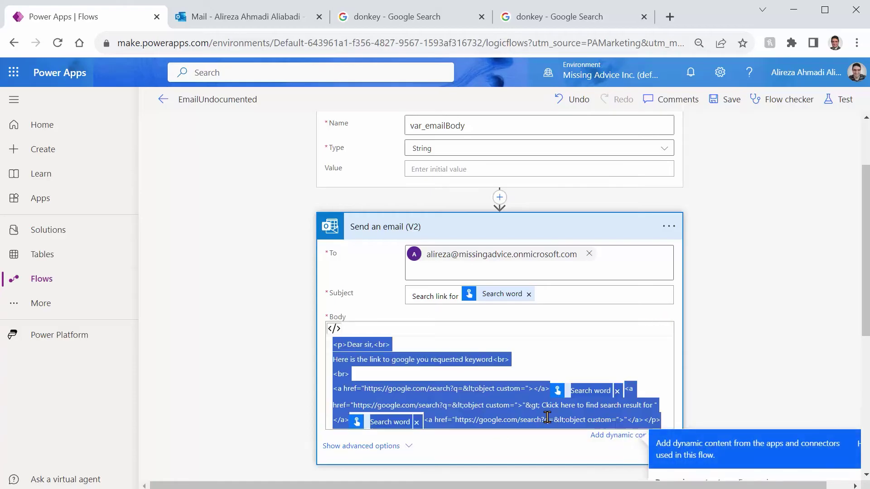
left_click(491, 171)
type("<p>Dear sir,<br> Here is the link to google you requested keyword<br> <br> <a href=\"https://google.com/search?q=&lt;object custom=\"></a>Search word<a href=\"https://google.com/search?q=&lt;object custom=\">\"&gt; Cick here to find search result for \"</a>Search word<a href=\"https://google.com/search?q=&lt;object custom=\">\"</a></p>")
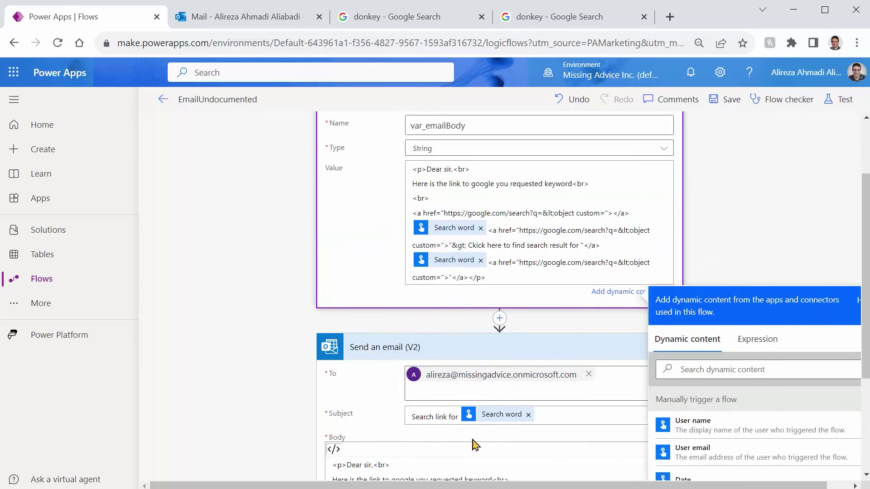
- Clear the email Body HTML and insert the var_emailBody variable in its place
left_click(474, 445)
scroll(397, 359, "down", 2)
key("ctrl+a")
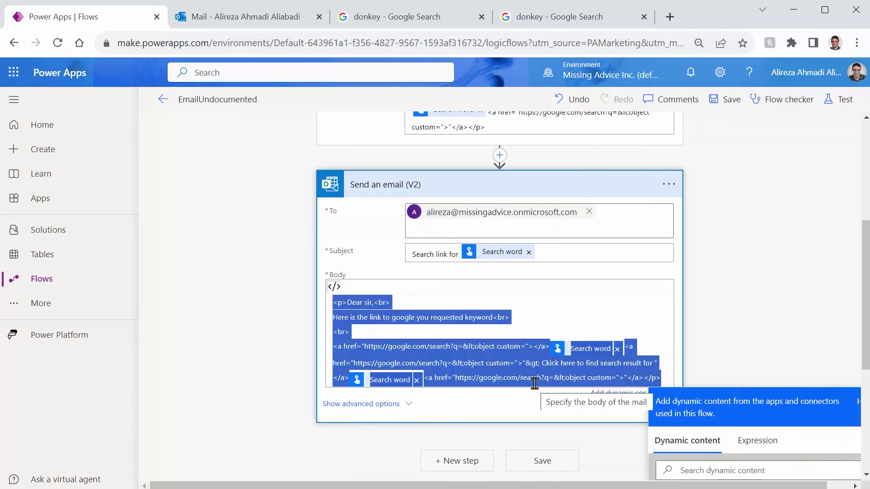
key("Delete")
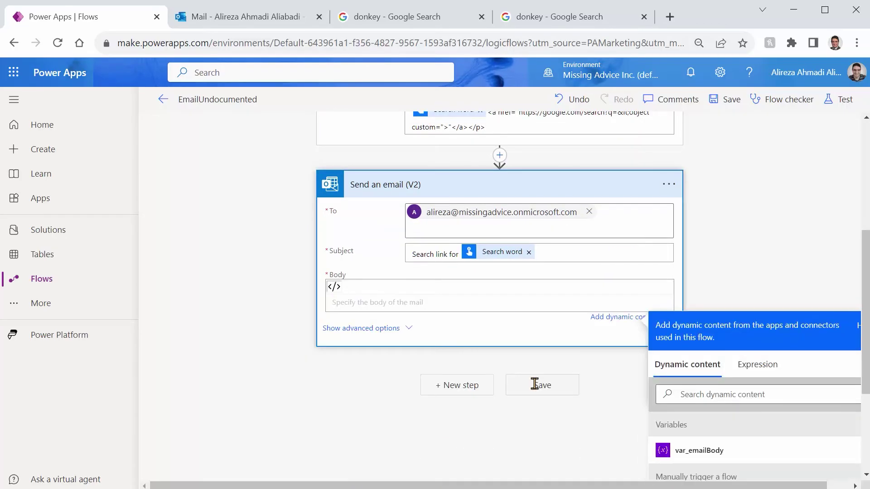
scroll(724, 355, "down", 3)
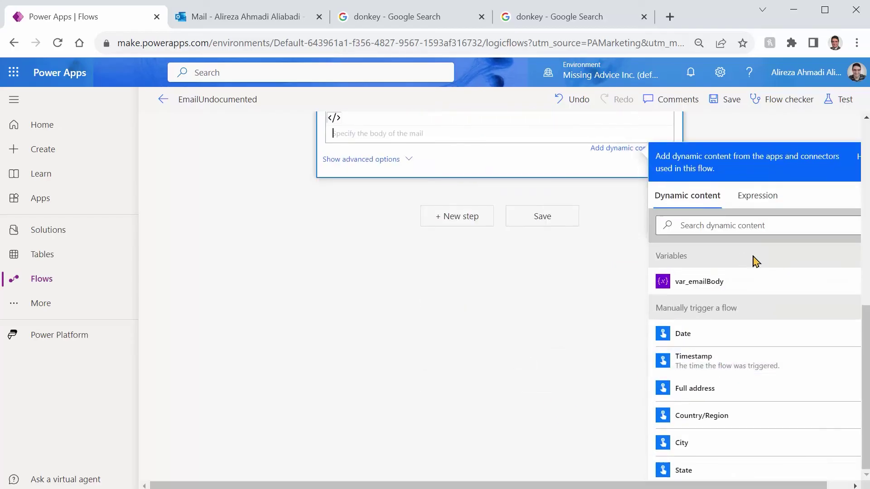
left_click(689, 285)
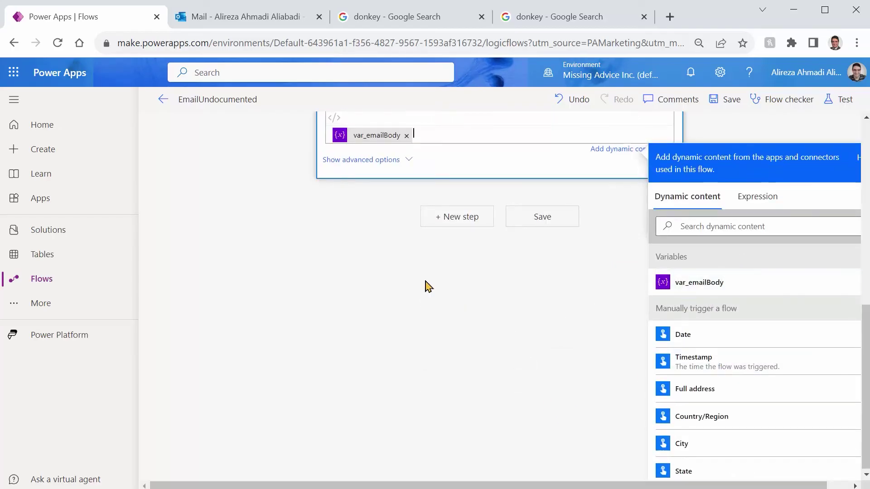
left_click(340, 363)
scroll(340, 364, "up", 6)
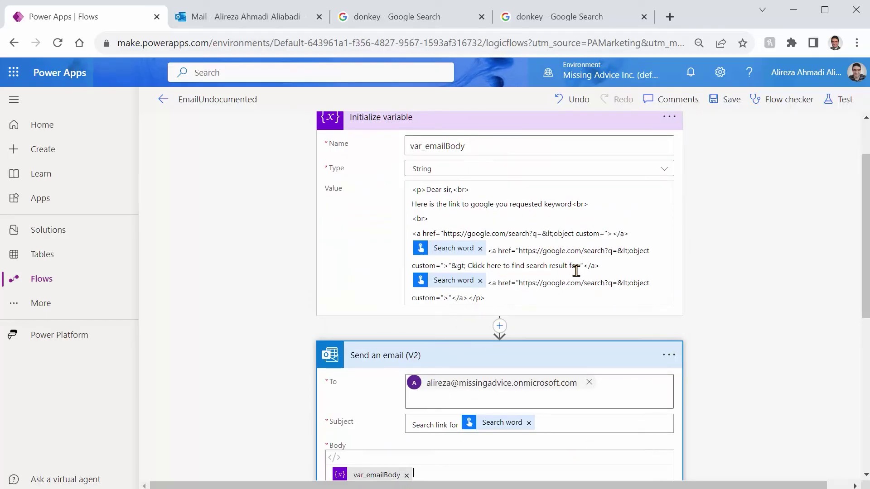
- Delete the broken first link markup and turn the closing tag into an opening <a href=
left_click(616, 233)
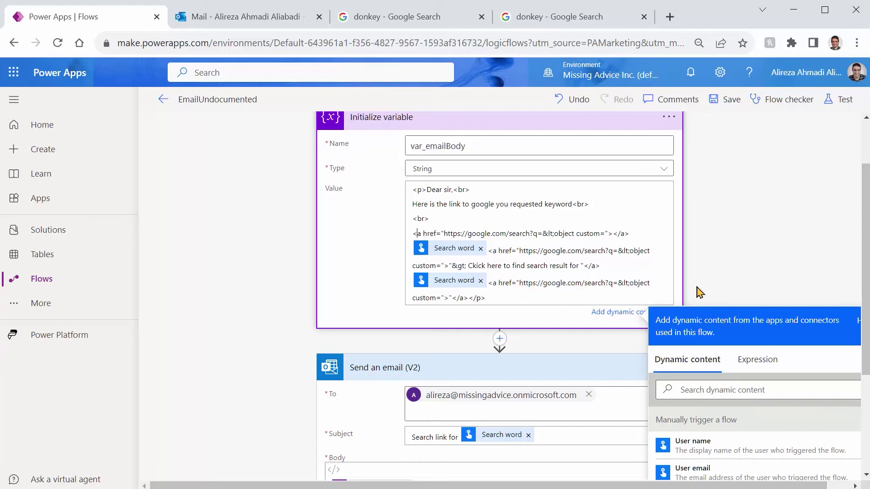
mouse_move(412, 233)
left_mouse_down()
mouse_move(476, 249)
mouse_move(486, 265)
left_mouse_up()
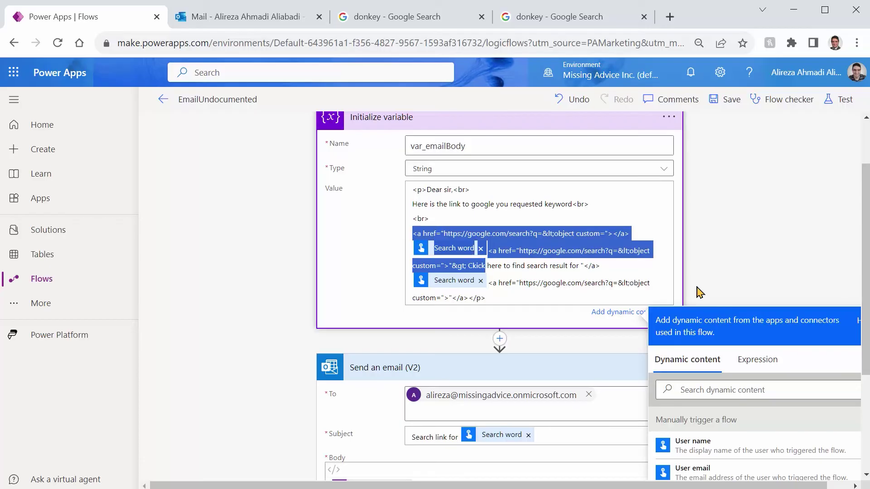
key("BackSpace")
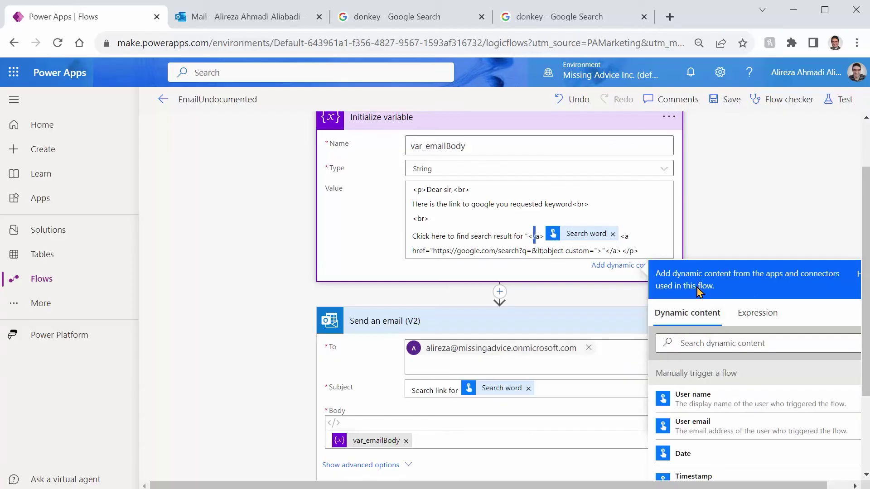
key("Delete")
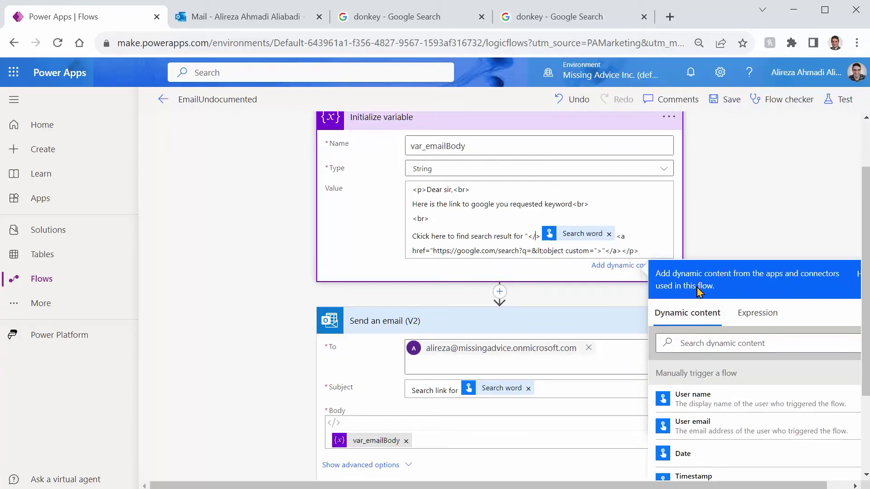
key("BackSpace")
type("a ")
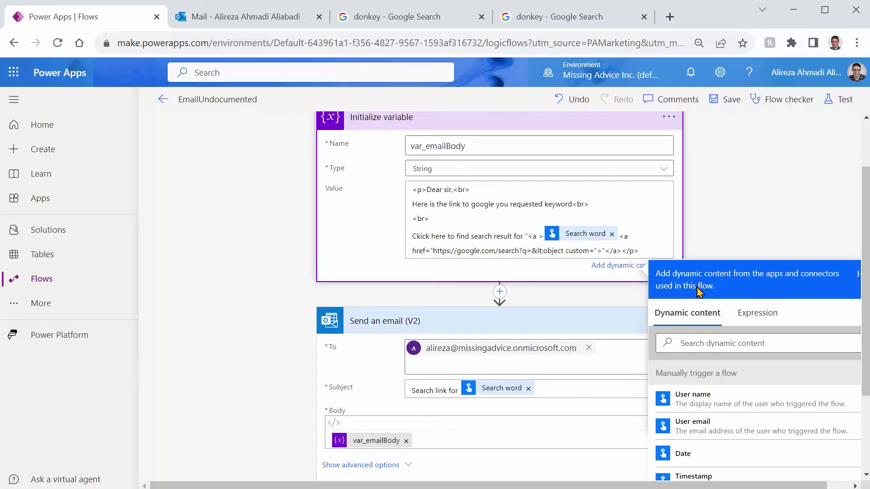
type("href=")
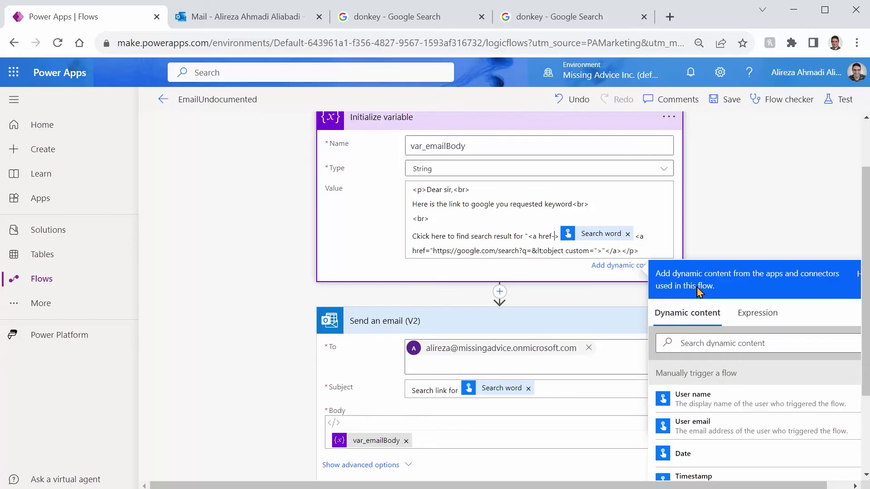
key("BackSpace")
type("=")
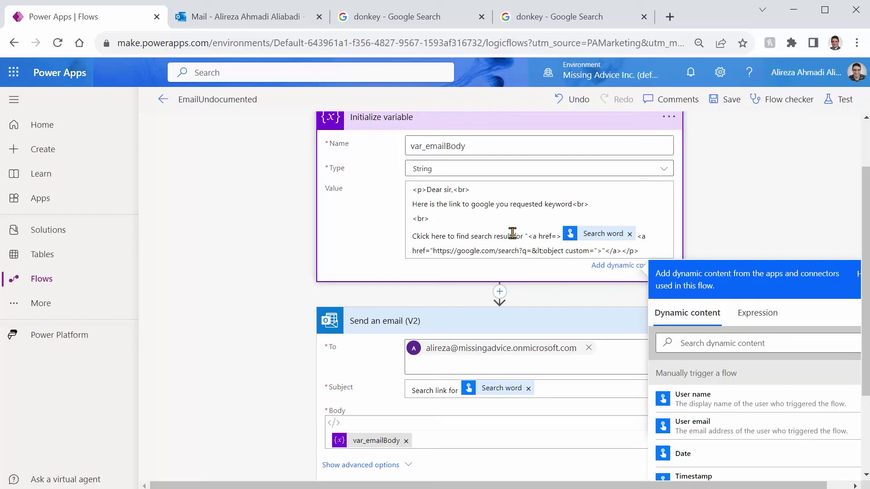
- Move the Google search URL into the opening link tag and delete leftover object custom markup
left_click_drag(531, 250, 412, 251)
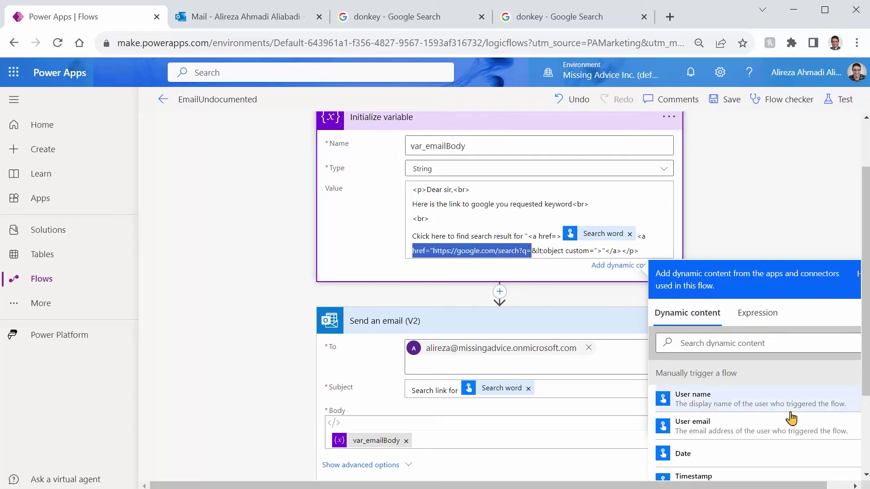
key("ctrl+x")
key("ctrl+v")
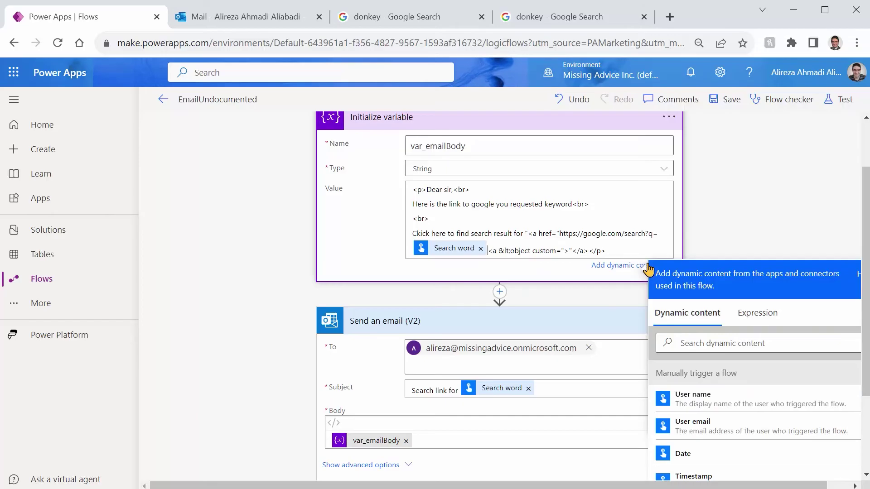
type("\"")
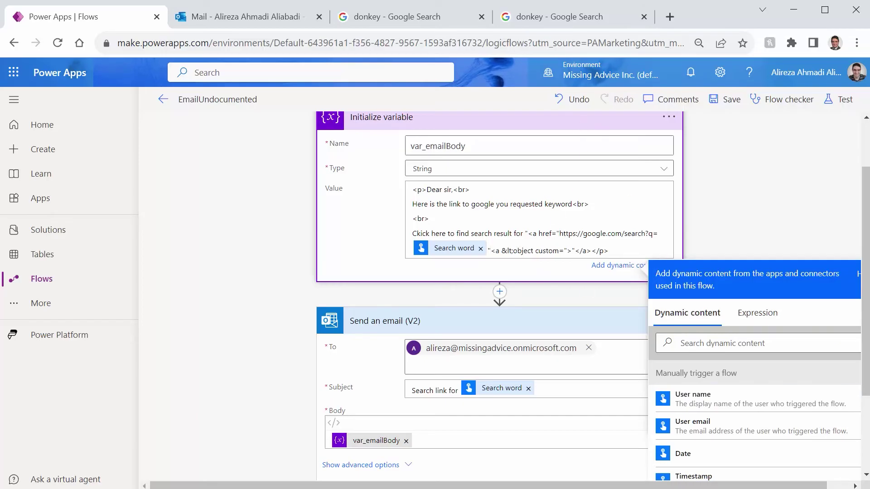
type(">")
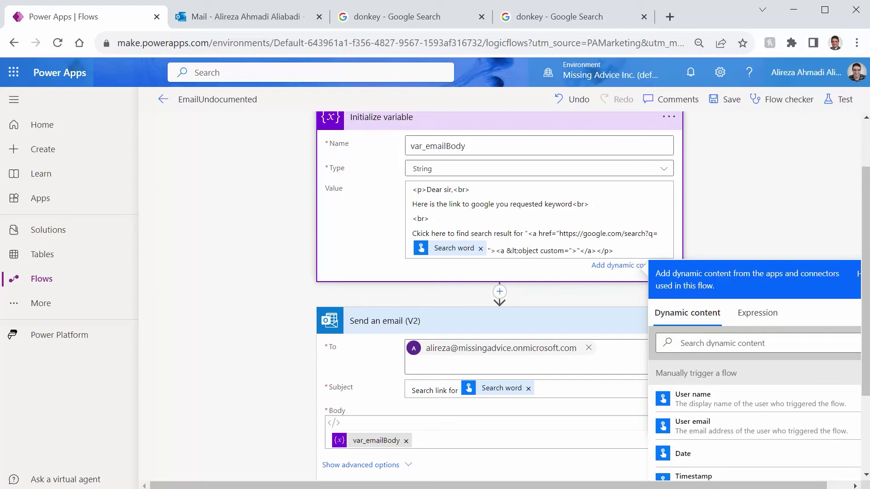
left_click(584, 250, "shift")
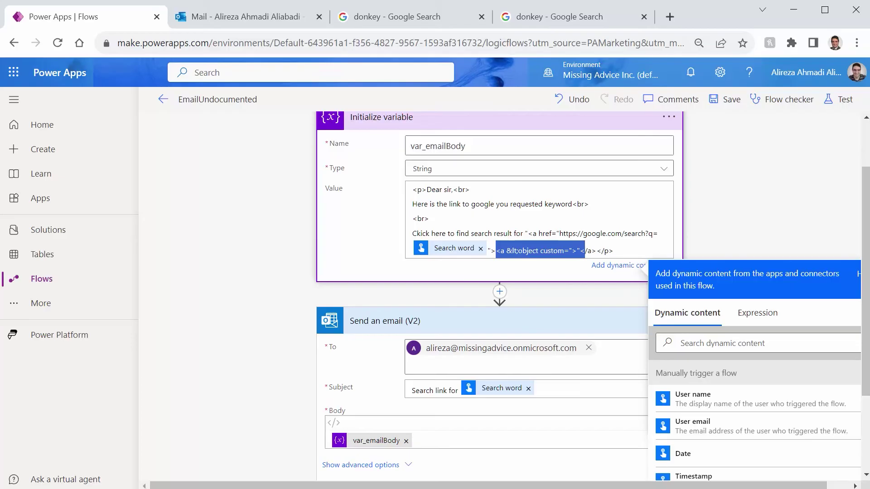
key("BackSpace")
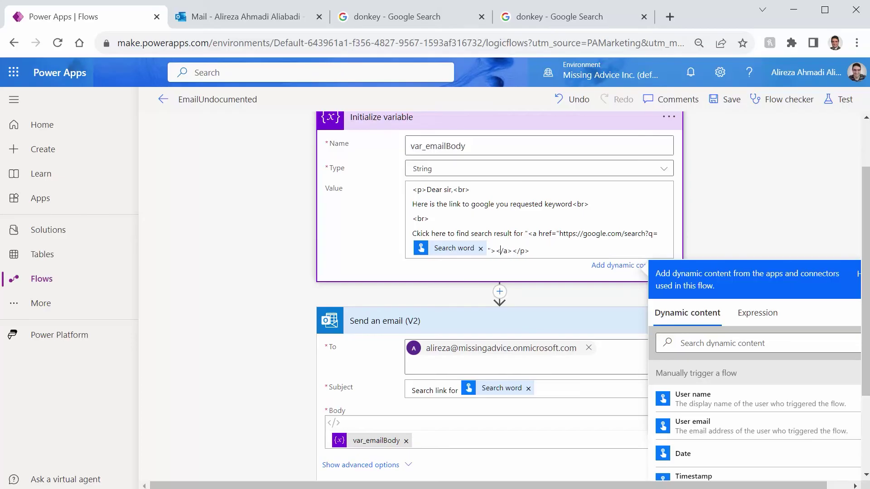
- Move the 'Click here to find search result for' text inside the anchor tag
scroll(545, 243, "down", 2)
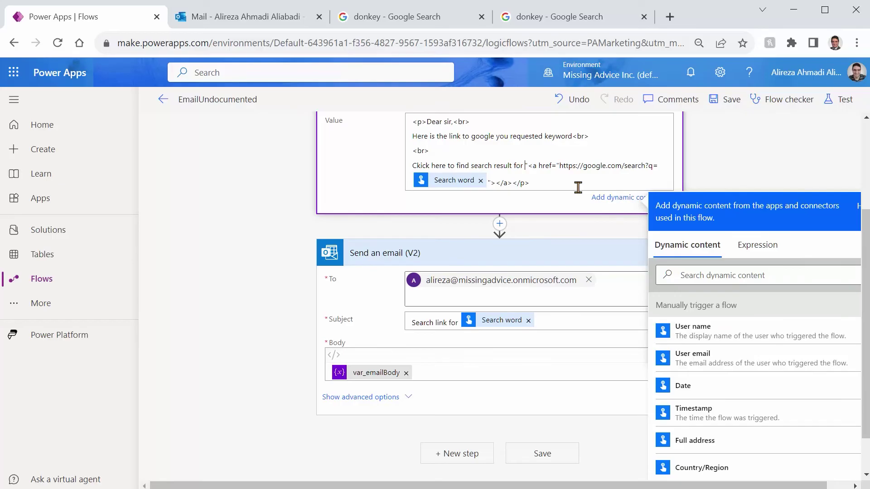
key("shift+Home")
key("BackSpace")
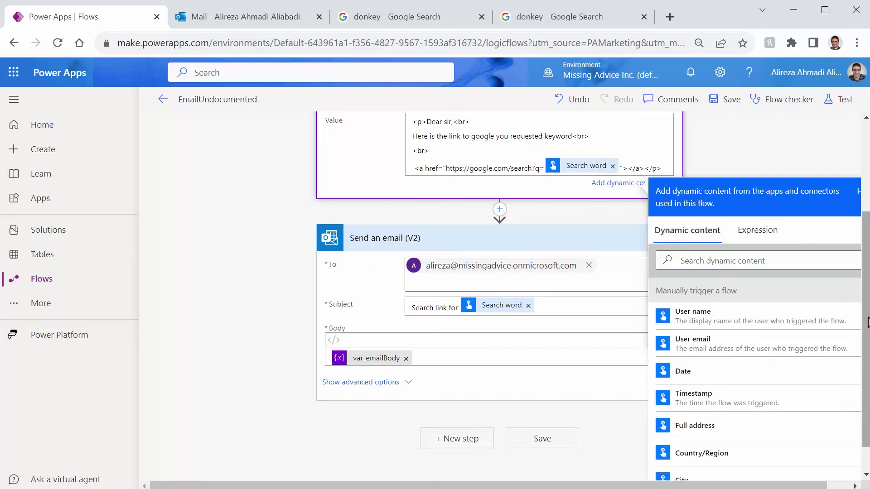
key("ctrl+z")
scroll(557, 194, "up", 1)
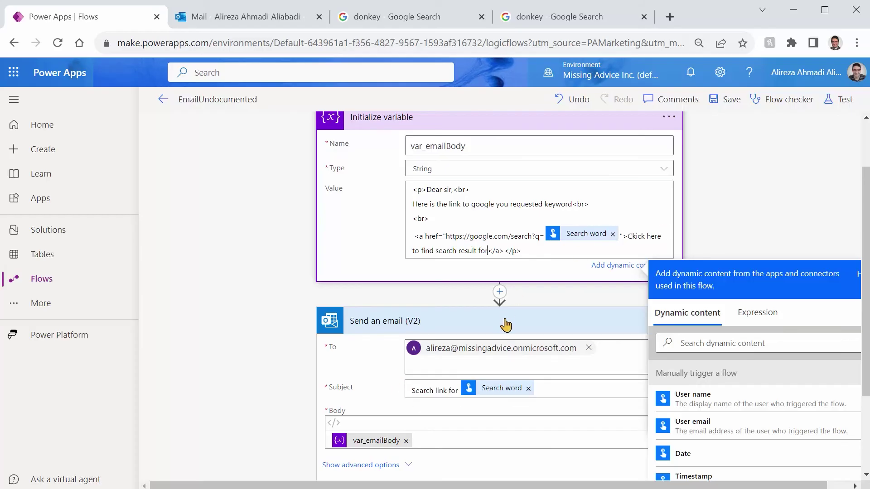
- Save the flow and run a test with the search word 'donkey'
left_click(725, 99)
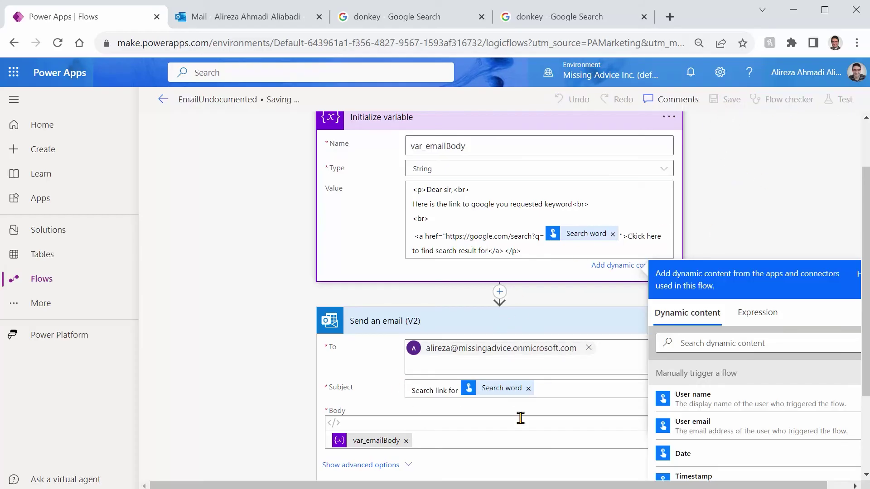
left_click(843, 100)
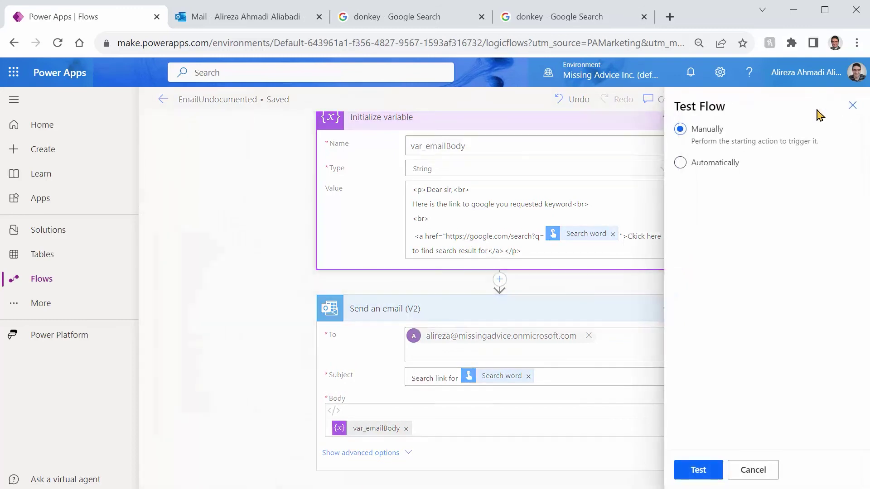
left_click(698, 470)
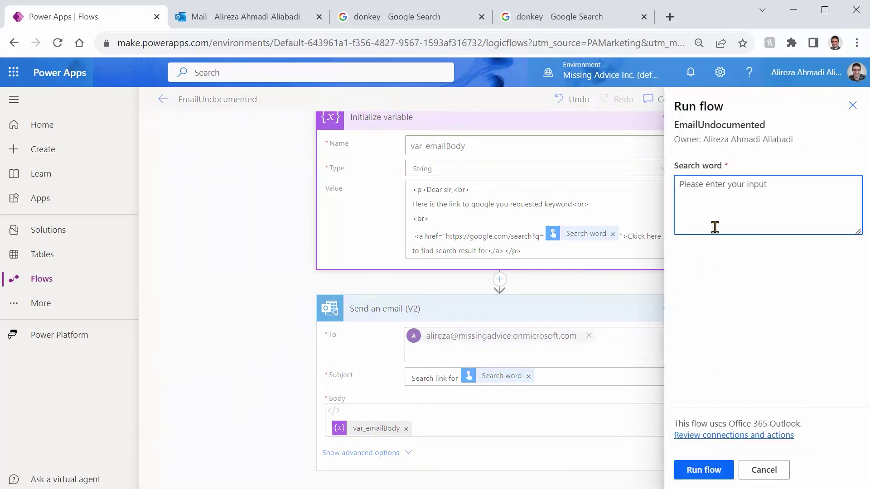
type("donkey")
left_click(704, 470)
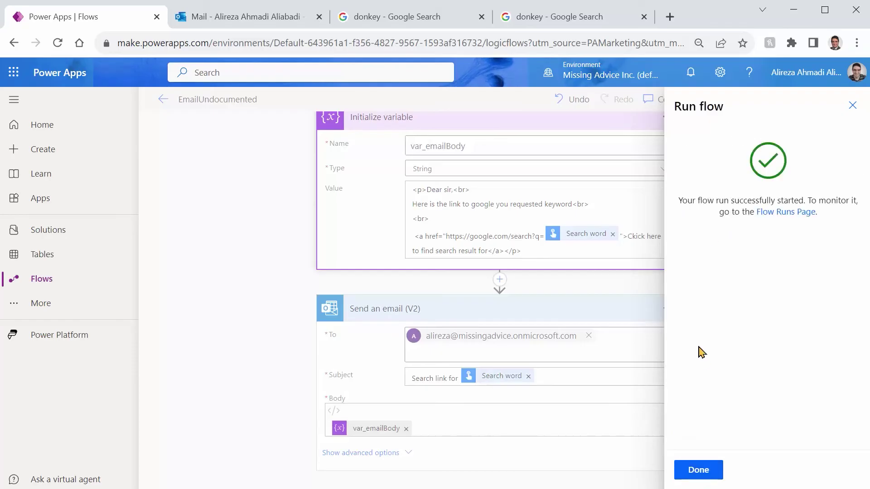
- Check the sent email in the Mail tab, then return to the successful run results
left_click(694, 471)
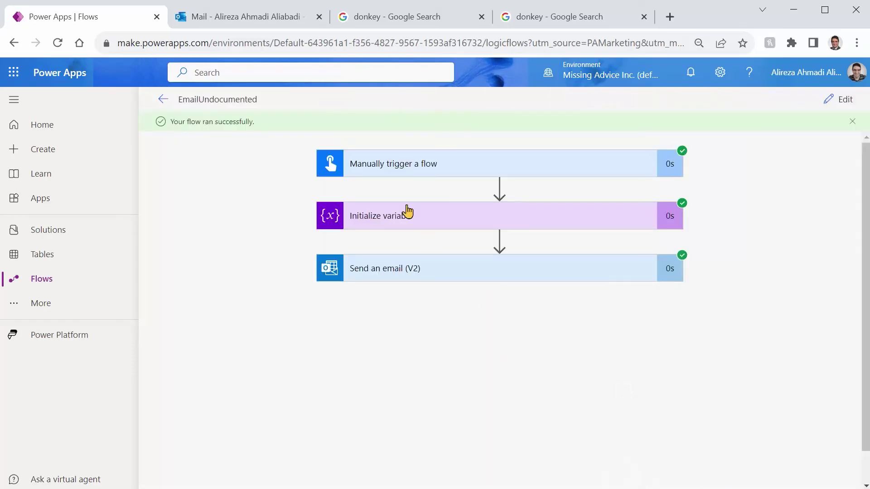
left_click(240, 17)
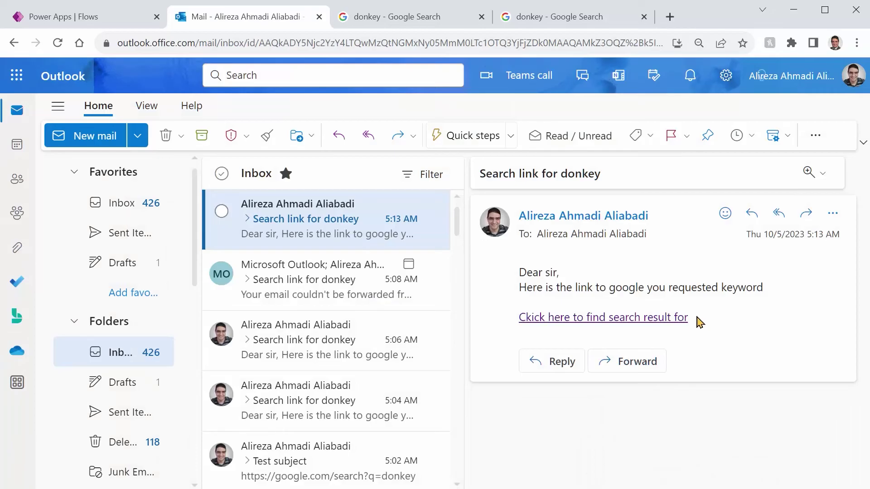
left_click(96, 22)
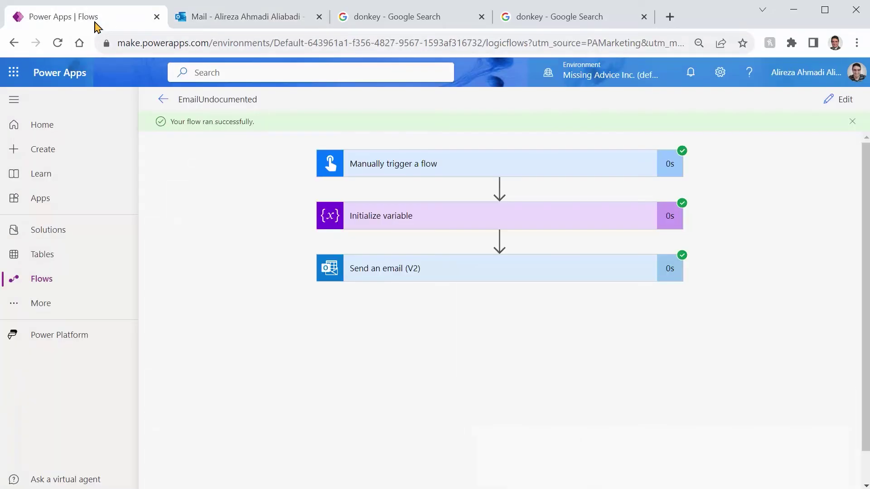
- Reopen the EmailUndocumented flow in the editor from the cloud flows list
left_click(842, 98)
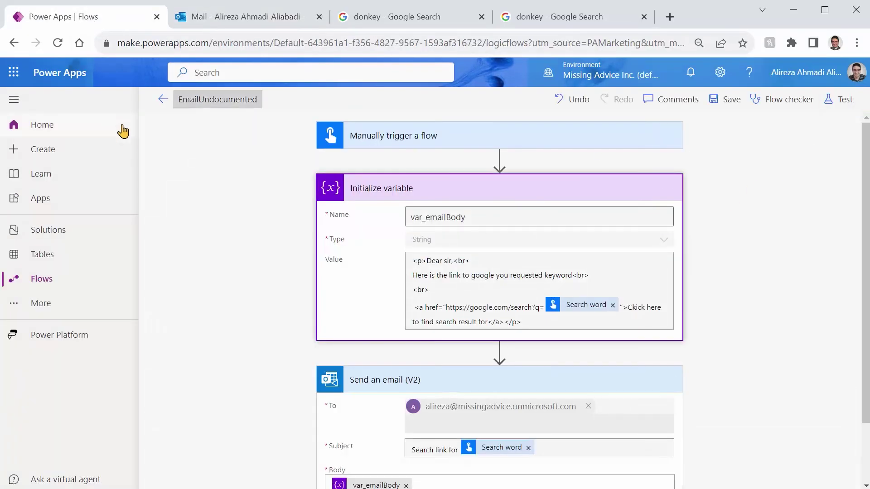
left_click(163, 100)
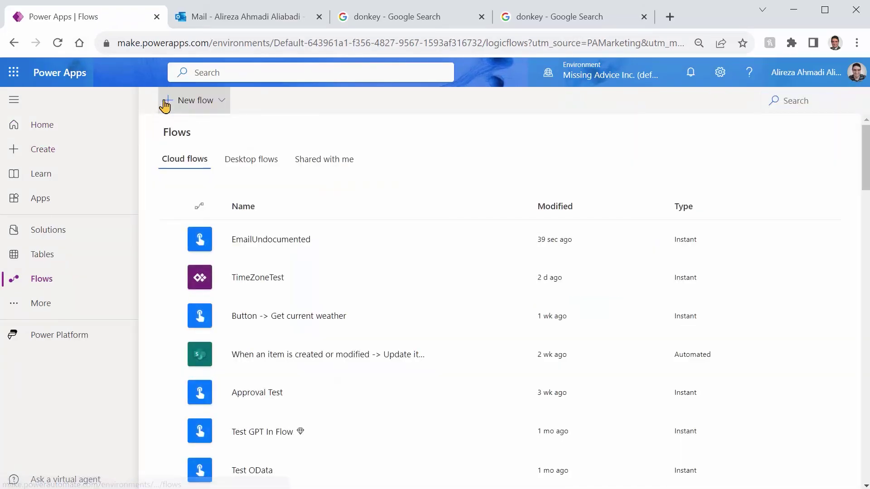
left_click(261, 245)
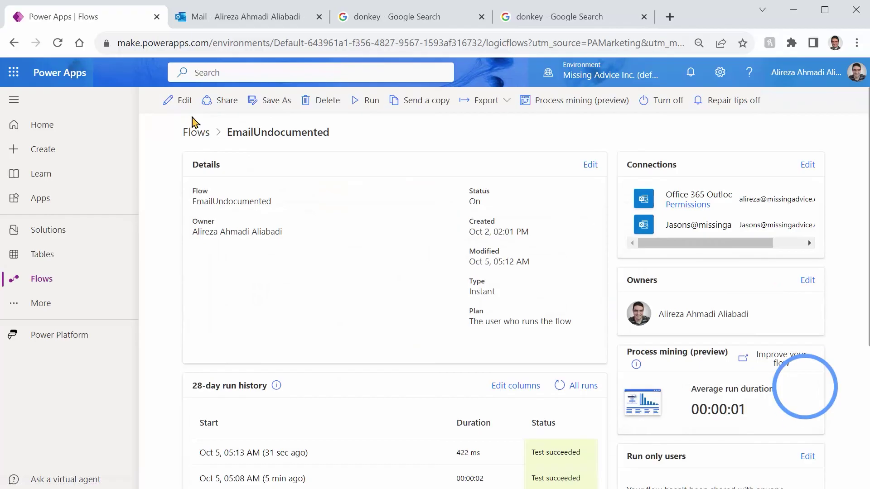
left_click(188, 102)
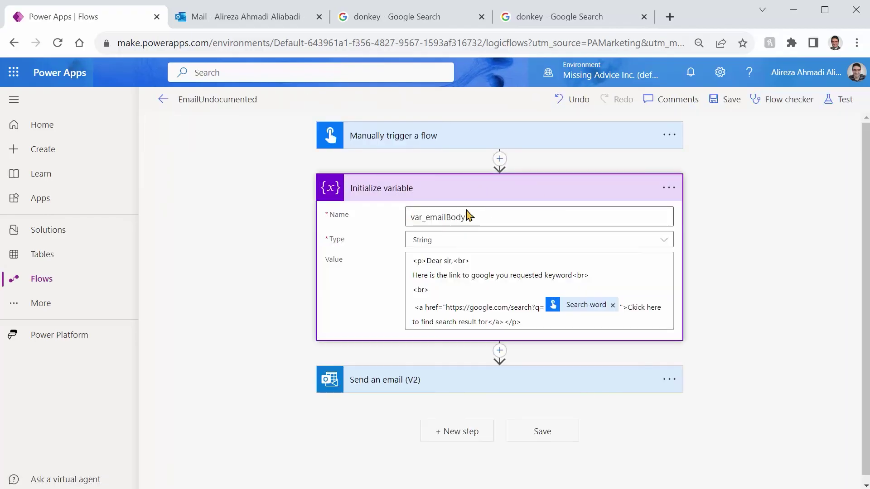
- Insert the Search word inside the quotes after 'to find search result for' and save
left_click(485, 324)
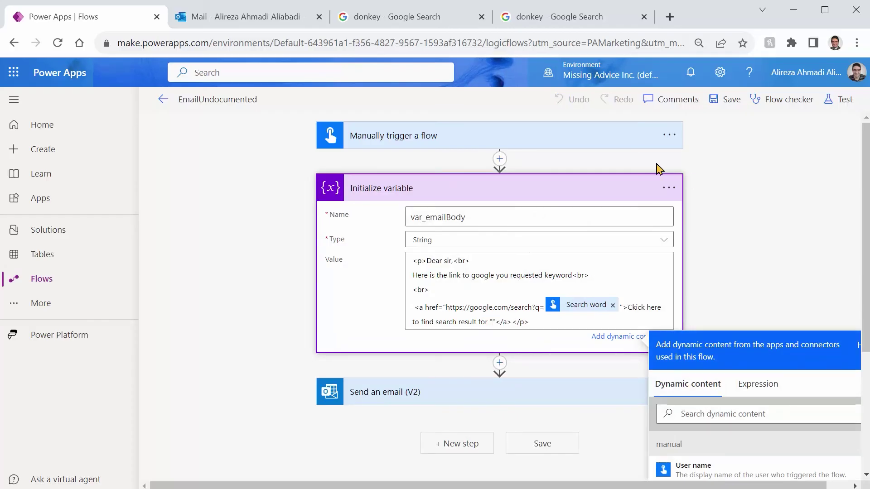
scroll(725, 278, "down", 3)
left_click(730, 278)
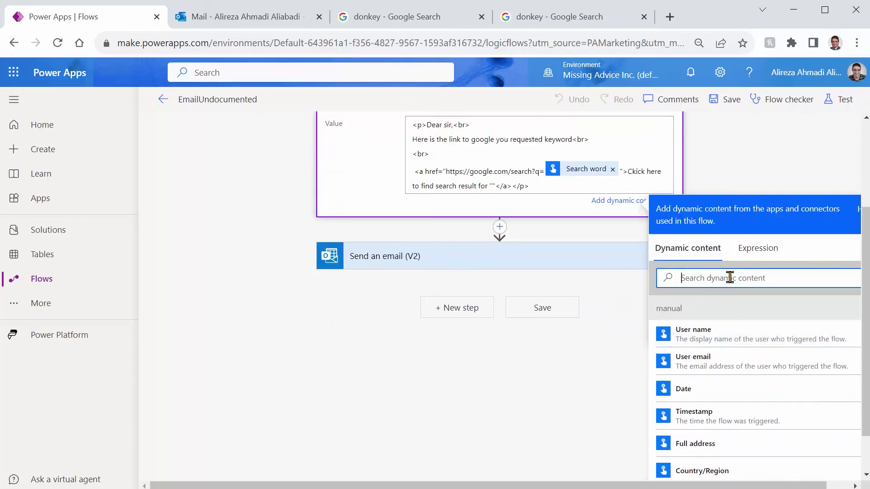
type("search")
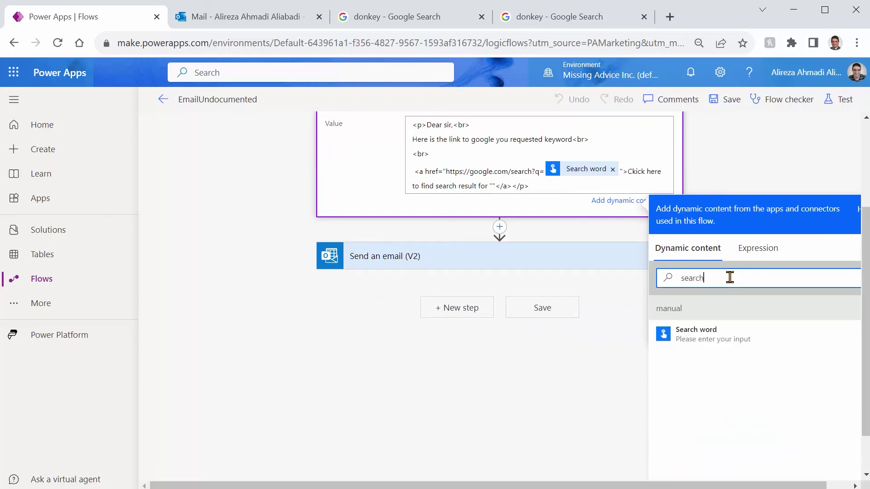
left_click(684, 330)
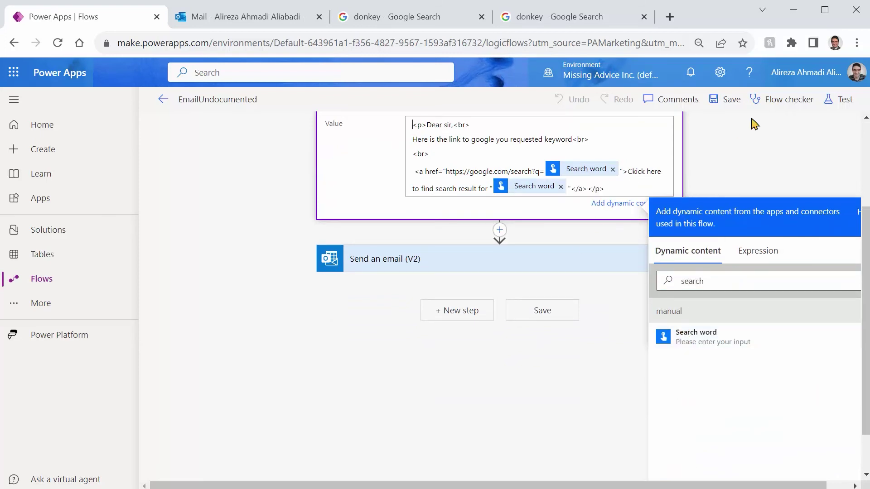
left_click(747, 143)
left_click(724, 101)
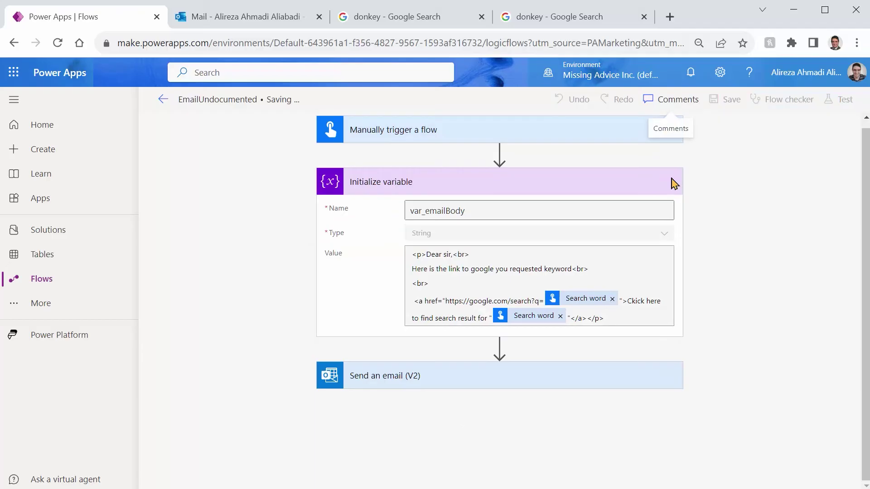
left_click(482, 376)
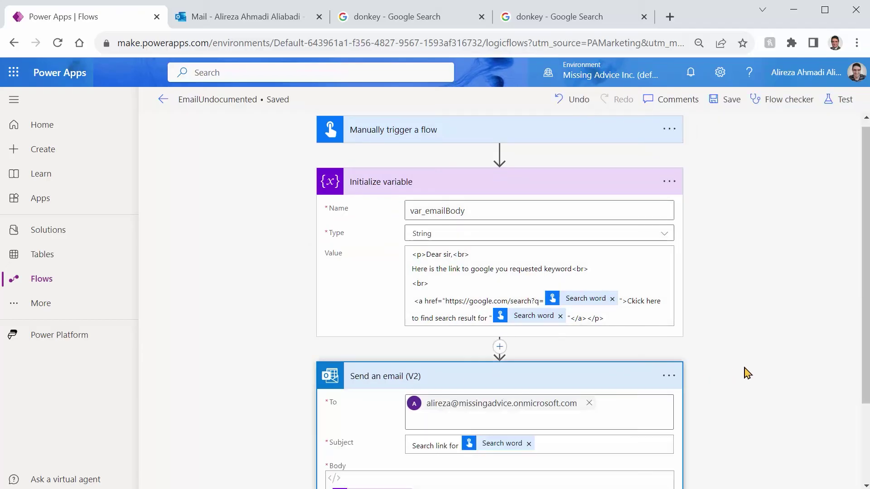
scroll(747, 381, "down", 2)
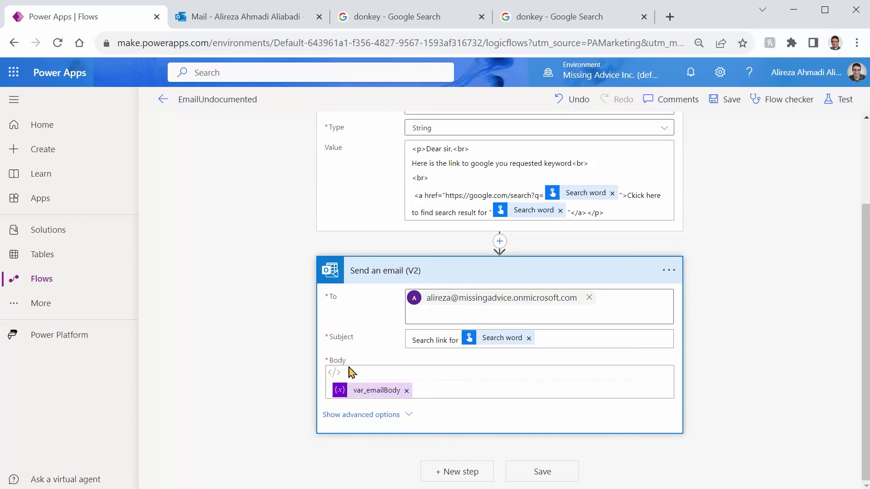
- Run a manual test of the flow with search word 'donkey' and confirm it started
left_click(840, 99)
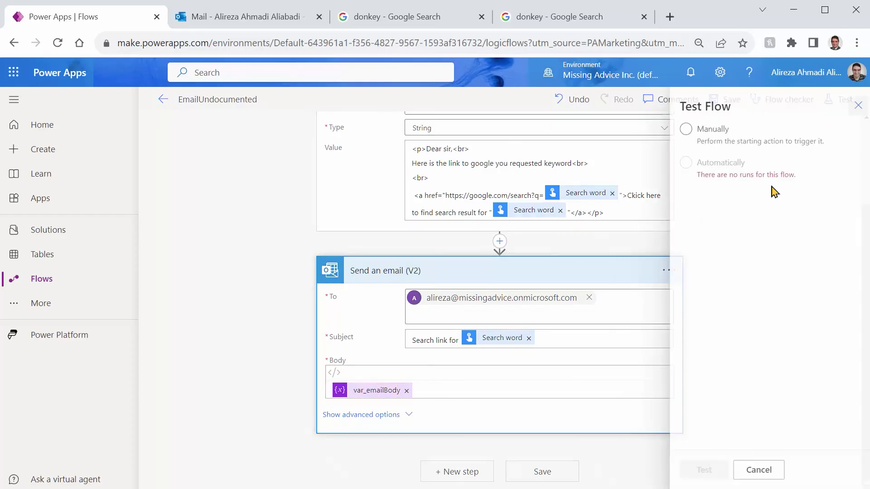
left_click(693, 136)
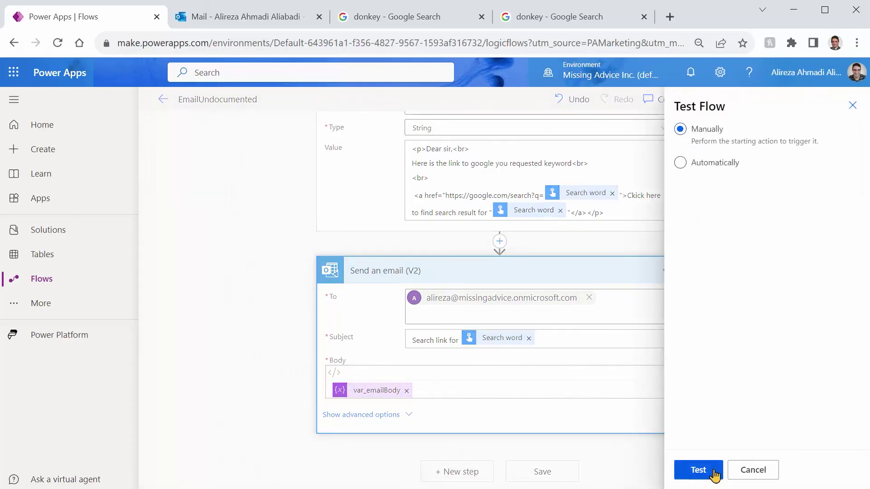
left_click(719, 466)
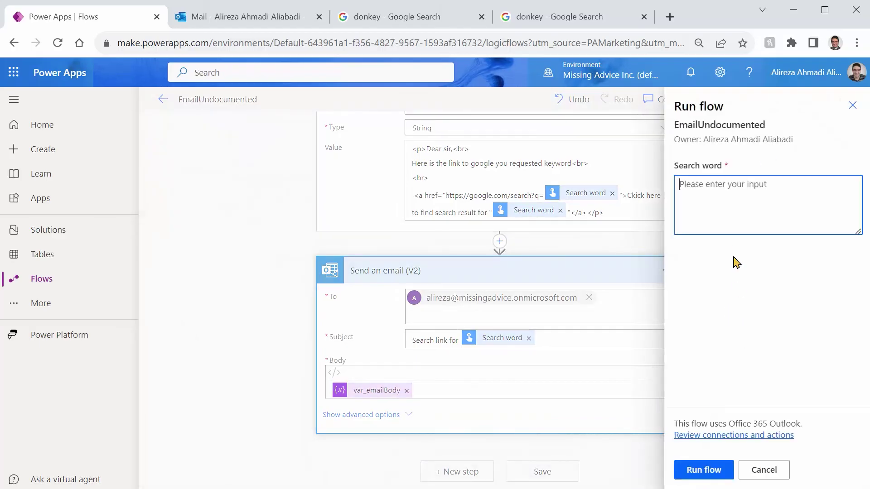
type("donkey")
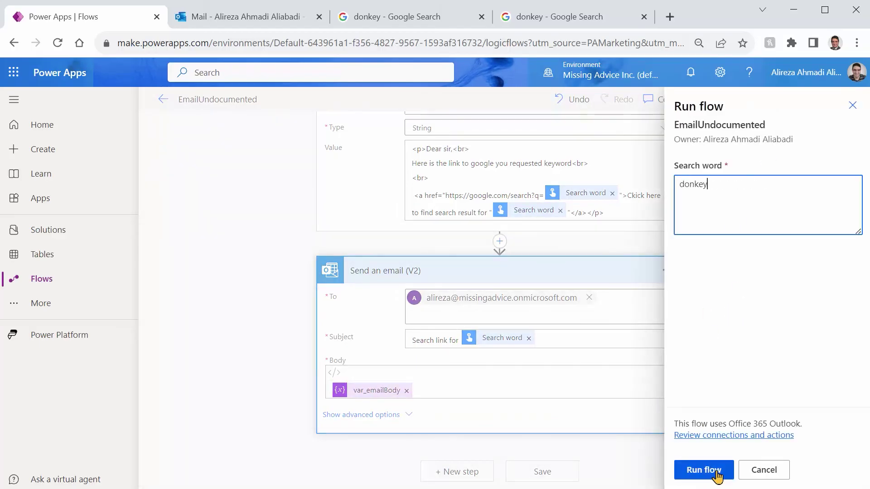
left_click(711, 474)
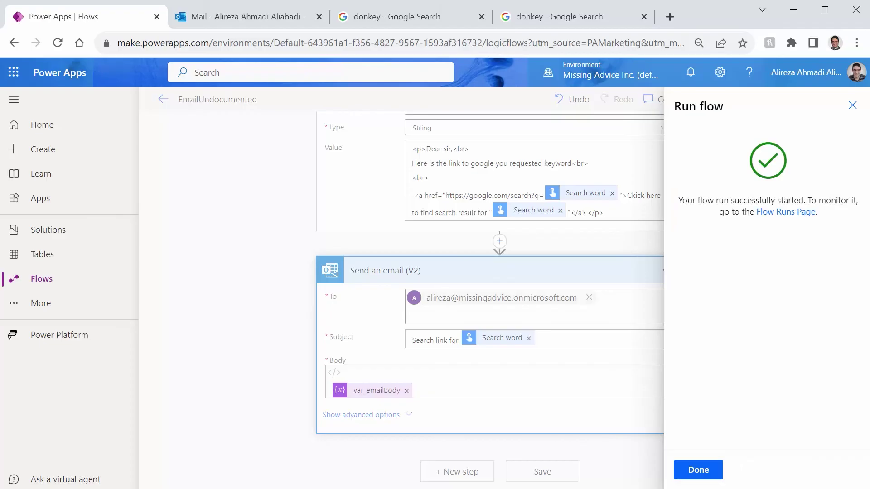
left_click(681, 471)
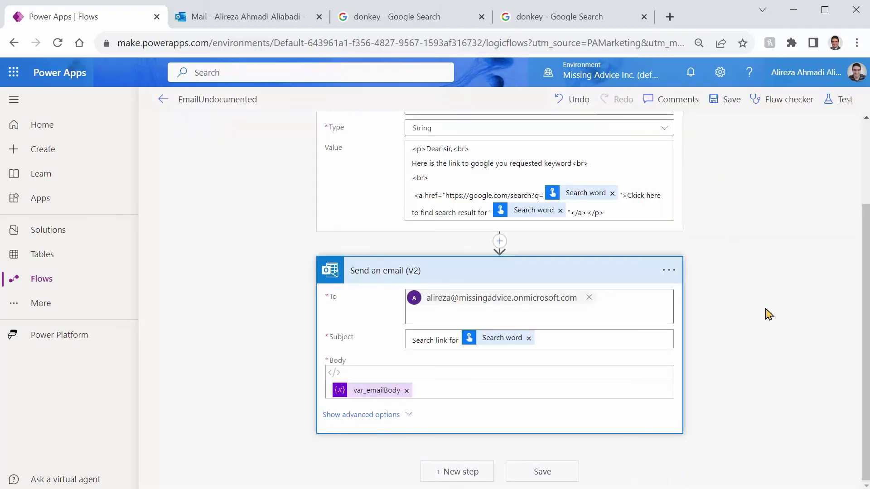
left_click(237, 18)
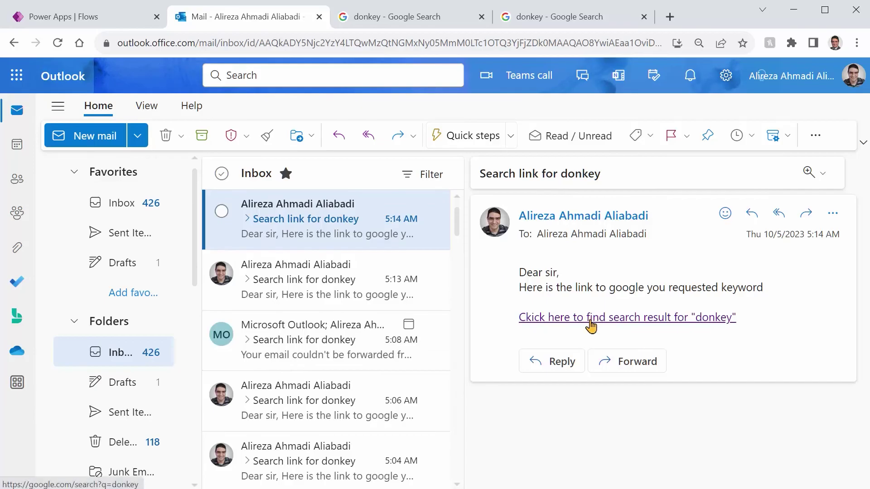
- Follow the email's link to Google results for donkey, then return to the flow run
left_click(589, 319)
scroll(525, 383, "down", 5)
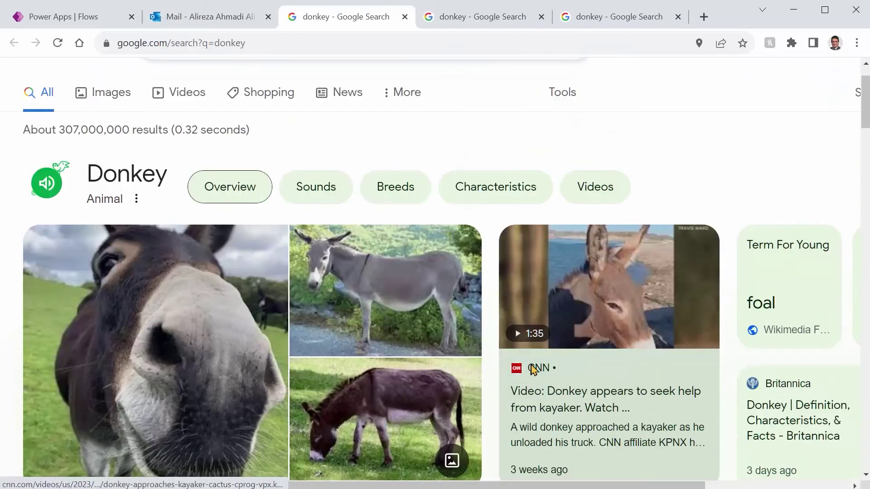
key("ctrl+1")
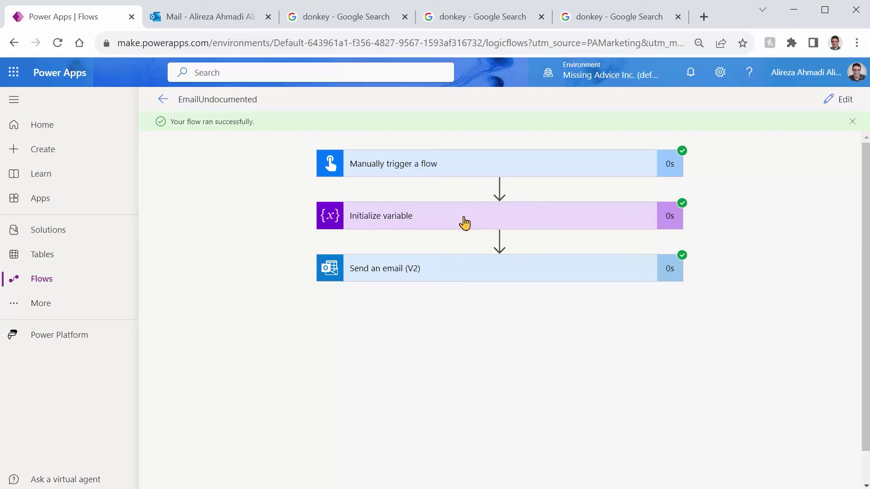
- Edit the EmailUndocumented flow and scroll down to the Send an email (V2) body
left_click(838, 99)
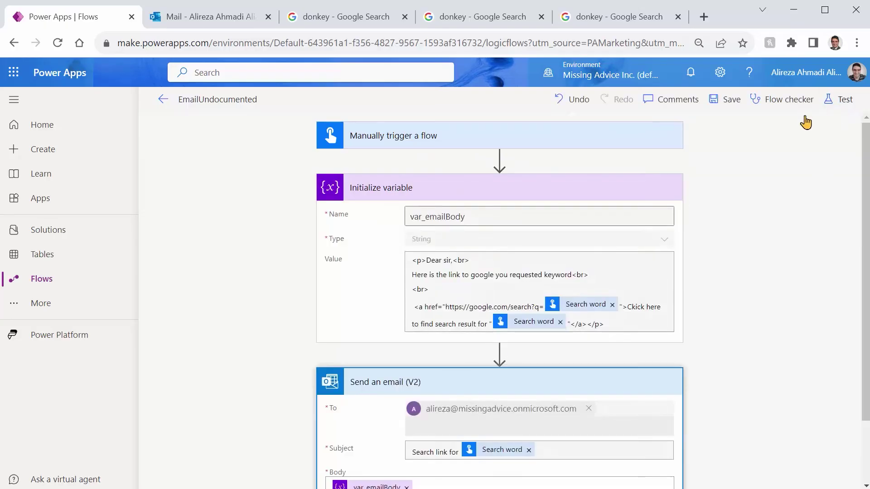
scroll(592, 422, "down", 2)
scroll(592, 423, "down", 1)
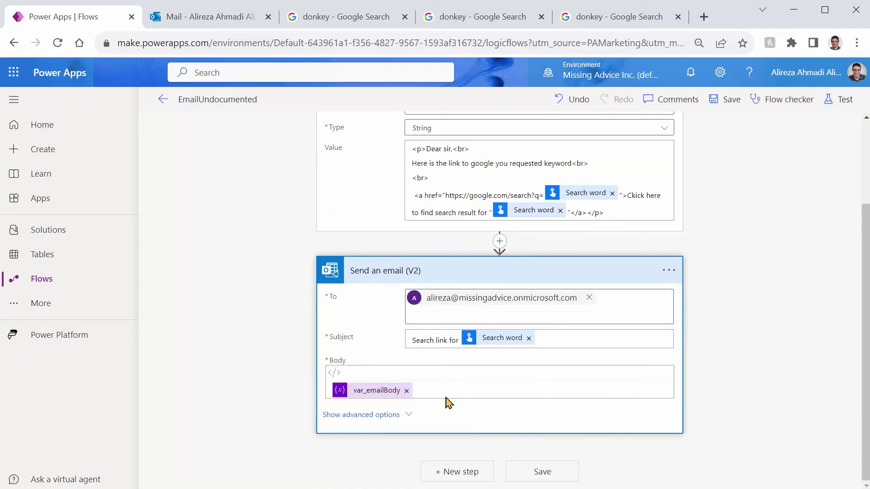